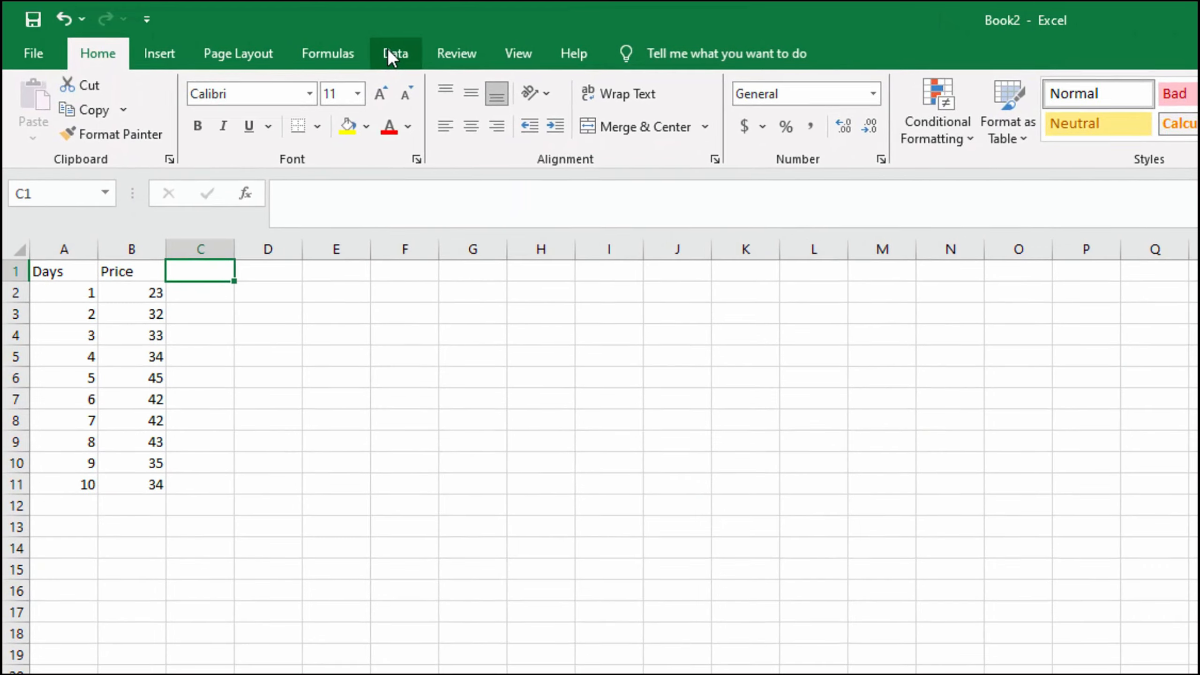
- Start the Moving Average tool from the Data Analysis tools
{"action": "left_click", "coordinate": [393, 53]}
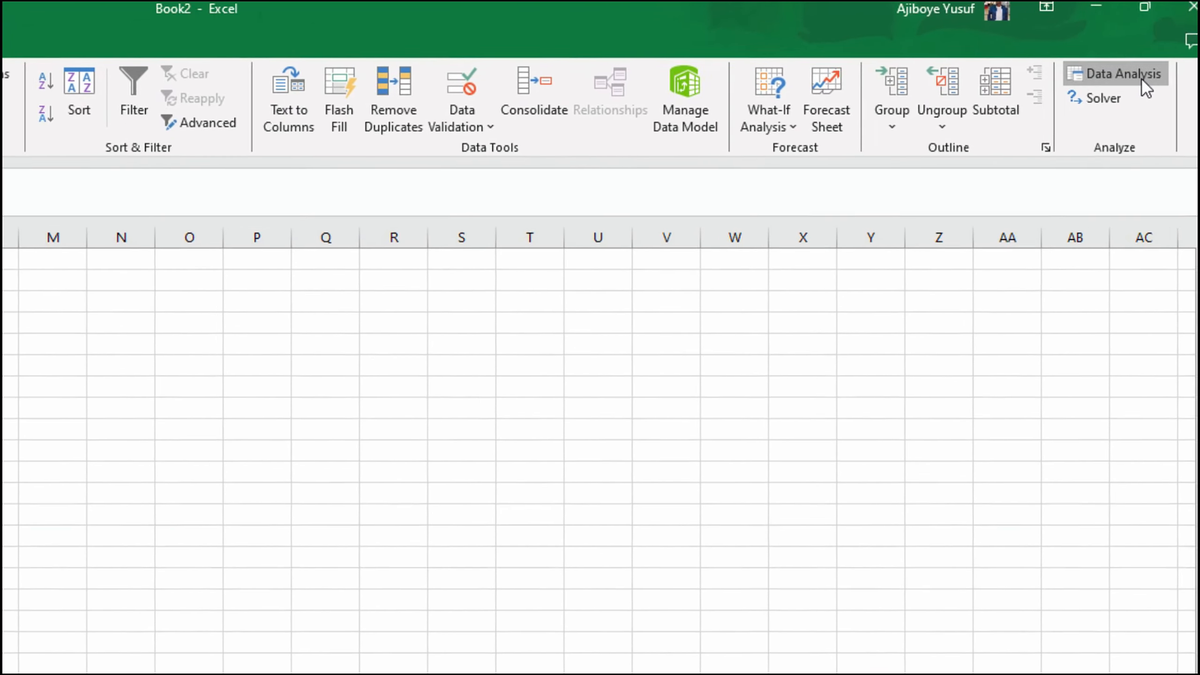
{"action": "left_click", "coordinate": [1142, 79]}
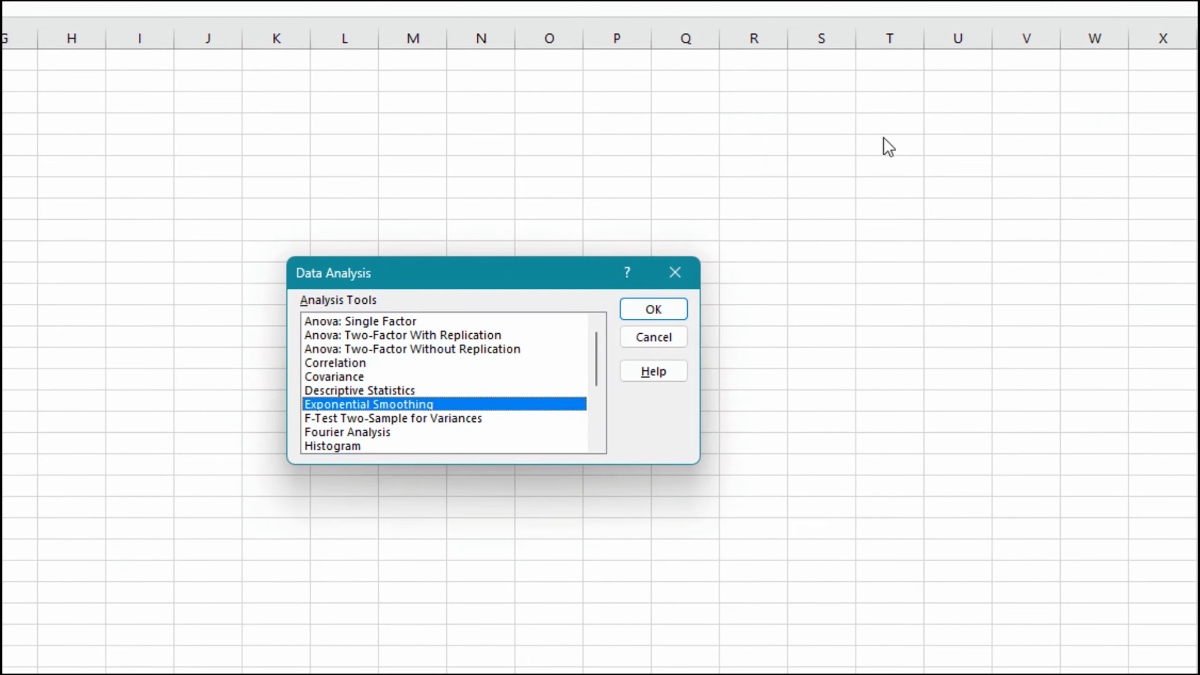
{"action": "scroll", "coordinate": [444, 411], "scroll_direction": "down", "scroll_amount": 3}
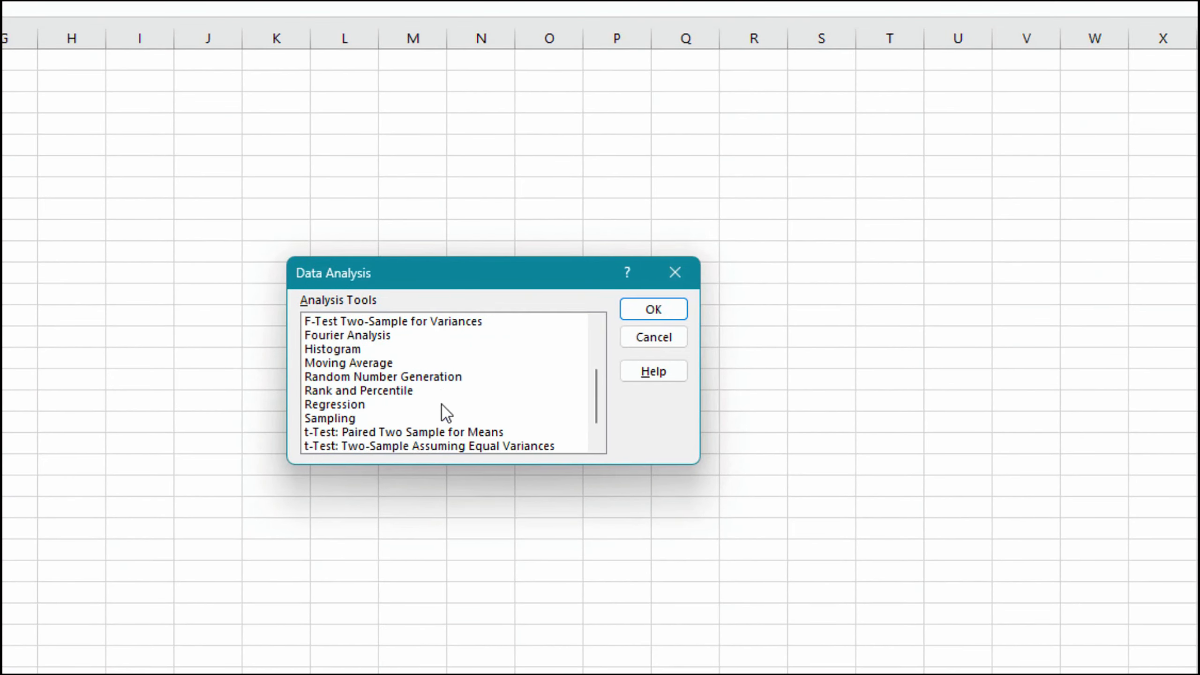
{"action": "left_click", "coordinate": [366, 336]}
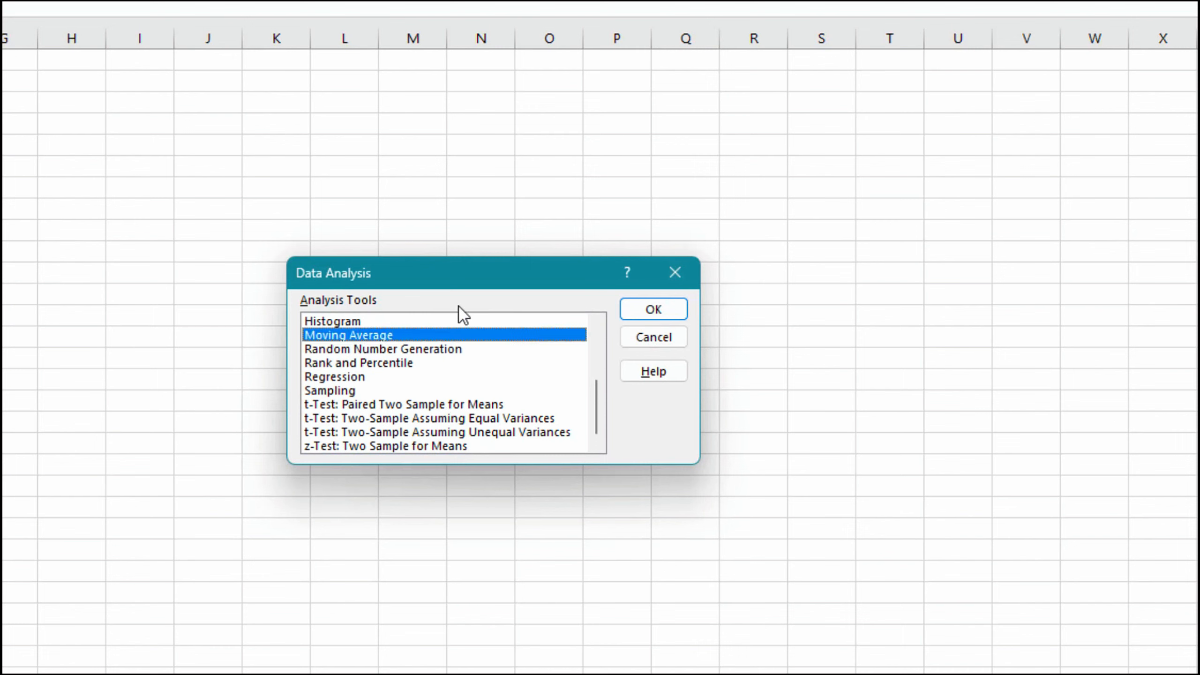
{"action": "left_click", "coordinate": [648, 310]}
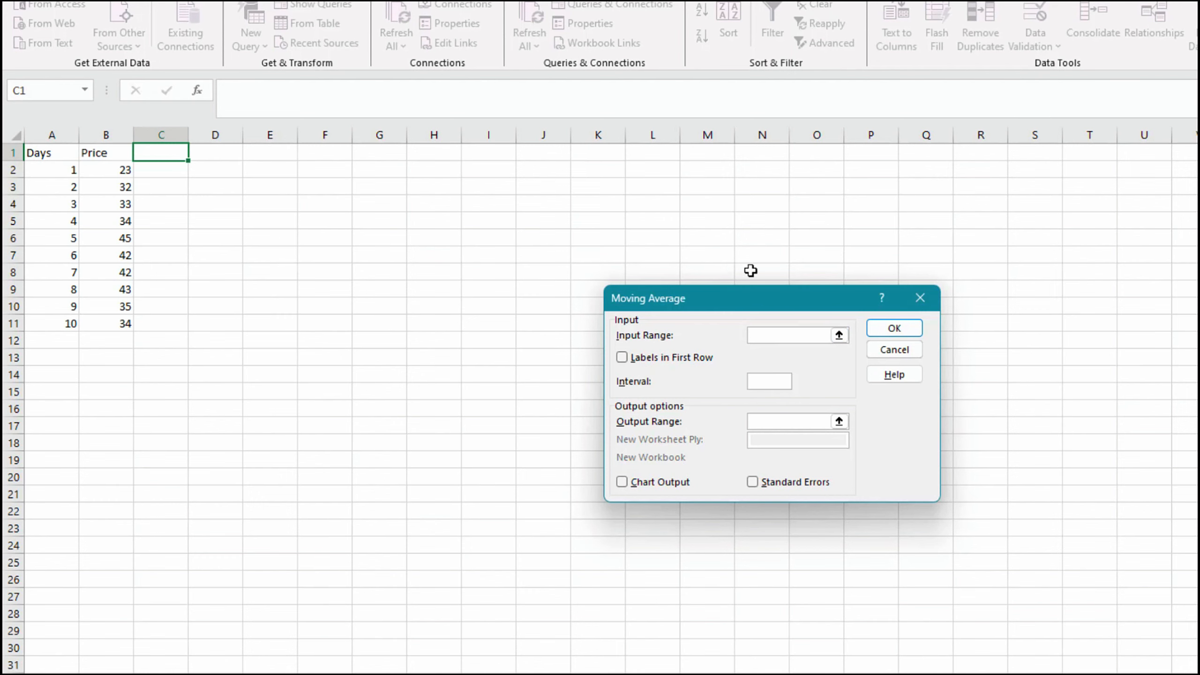
{"action": "left_click", "coordinate": [839, 335]}
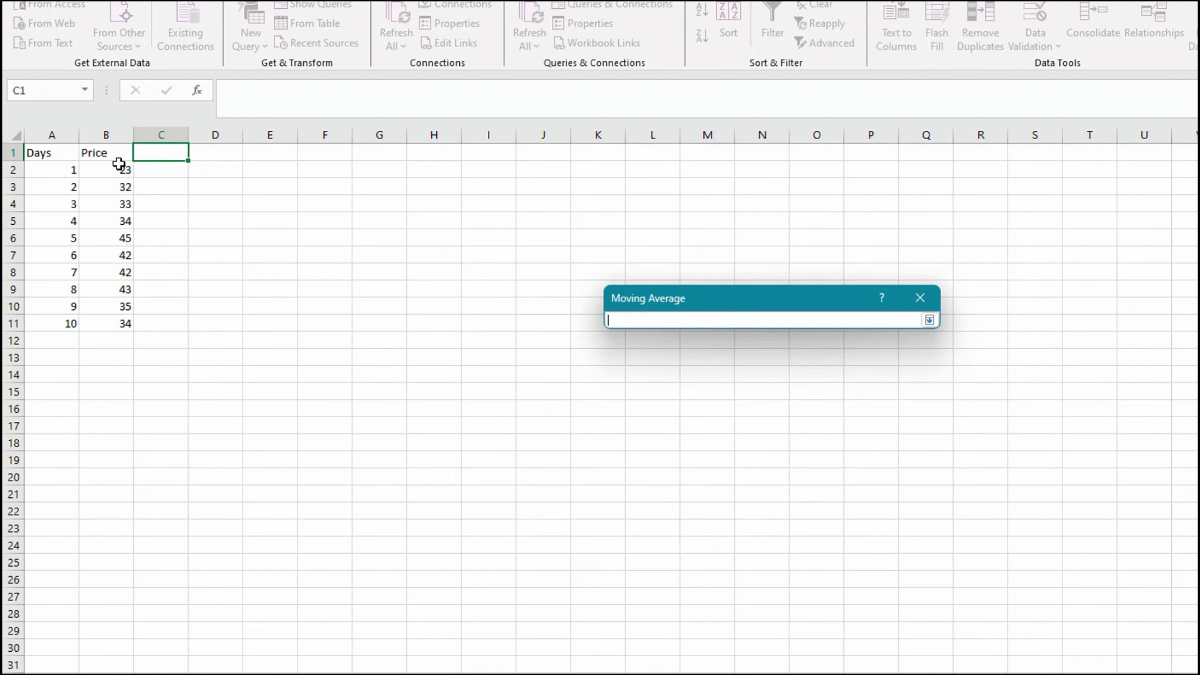
{"action": "left_click_drag", "start_coordinate": [119, 164], "coordinate": [127, 312]}
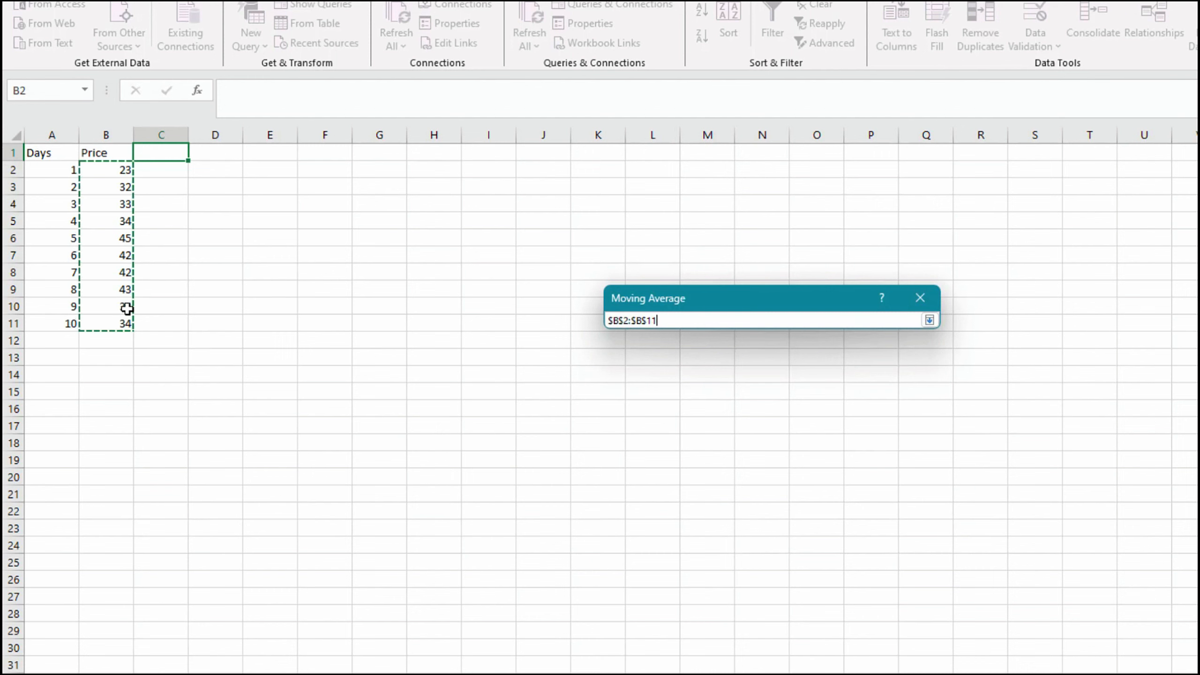
{"action": "left_click", "coordinate": [97, 135]}
{"action": "left_click_drag", "start_coordinate": [94, 150], "coordinate": [122, 316]}
{"action": "left_click", "coordinate": [929, 321]}
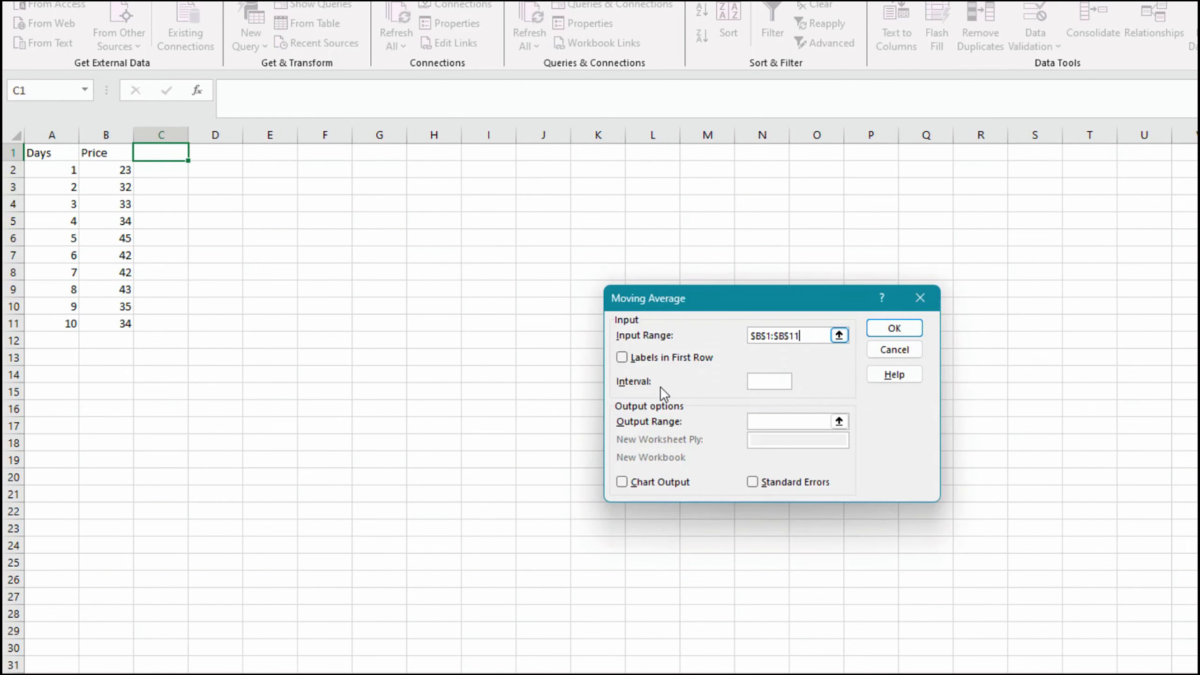
{"action": "left_click", "coordinate": [621, 357]}
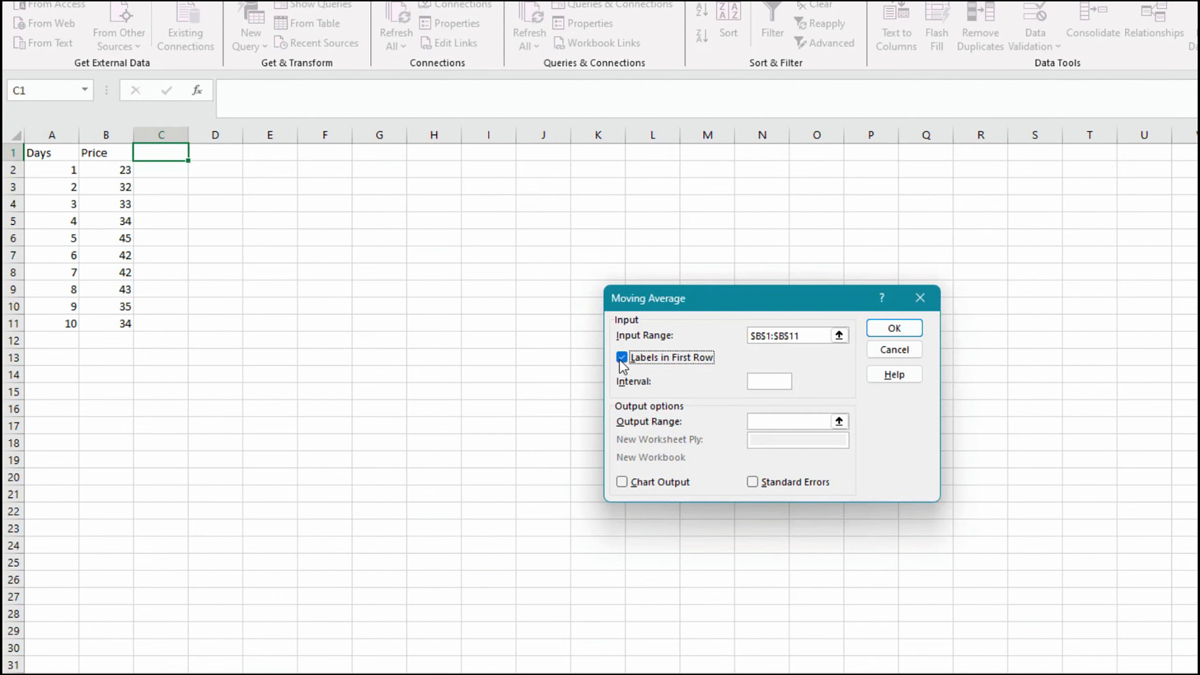
{"action": "left_click", "coordinate": [621, 358]}
{"action": "left_click_drag", "start_coordinate": [813, 337], "coordinate": [713, 340]}
{"action": "key", "text": "BackSpace"}
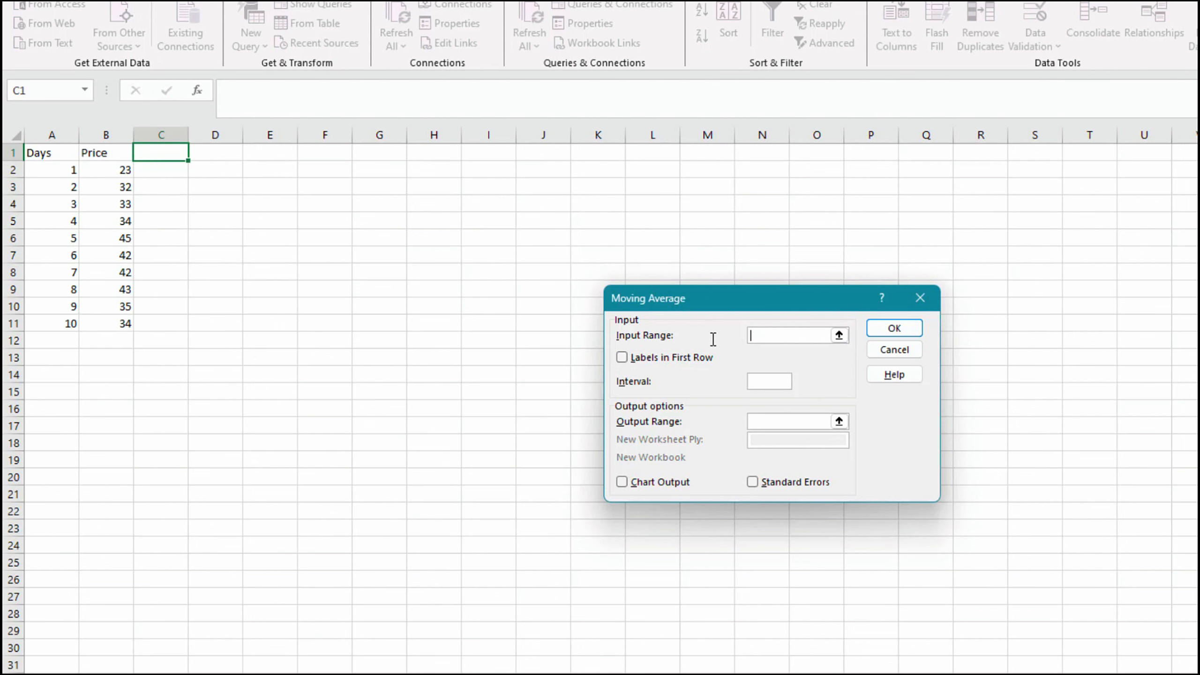
- Calculate the moving average of the prices in B2:B11 with an interval of 3 and output starting at C2
{"action": "left_click_drag", "start_coordinate": [106, 169], "coordinate": [121, 325]}
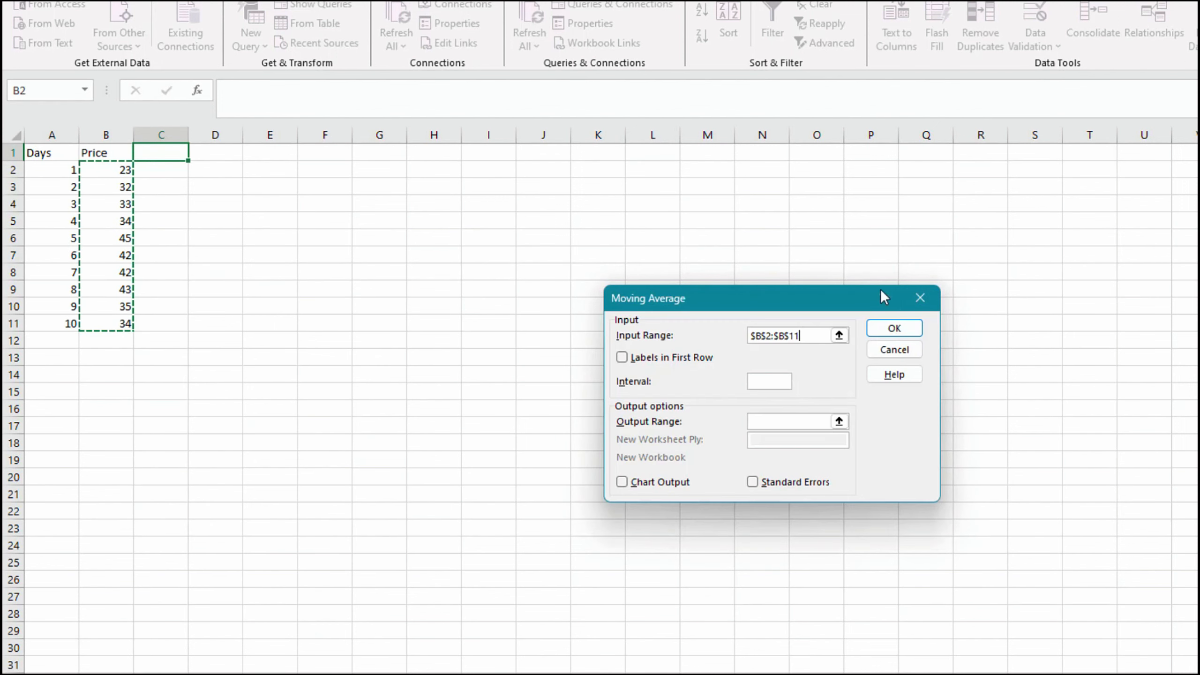
{"action": "left_click", "coordinate": [766, 382]}
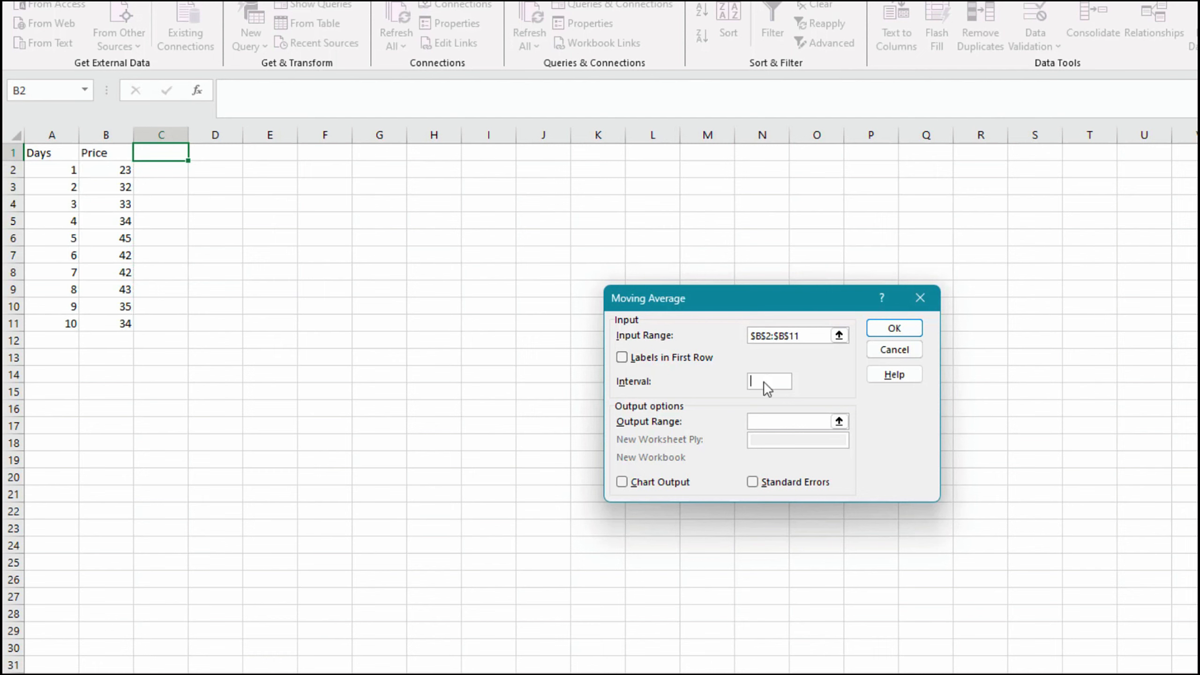
{"action": "type", "text": "3"}
{"action": "left_click", "coordinate": [767, 422]}
{"action": "left_click", "coordinate": [173, 172]}
{"action": "left_click", "coordinate": [896, 331]}
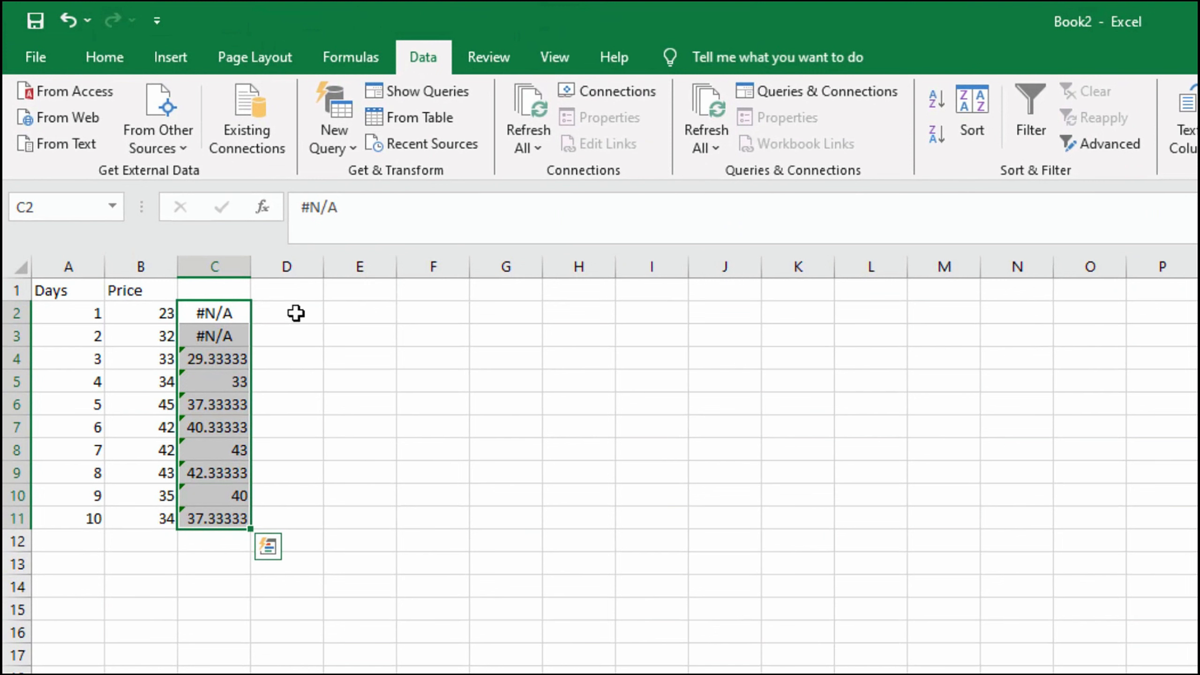
- Enter the header "3-days moving average" in C1 and fit column C's width to it
{"action": "double_click", "coordinate": [213, 288]}
{"action": "type", "text": "3"}
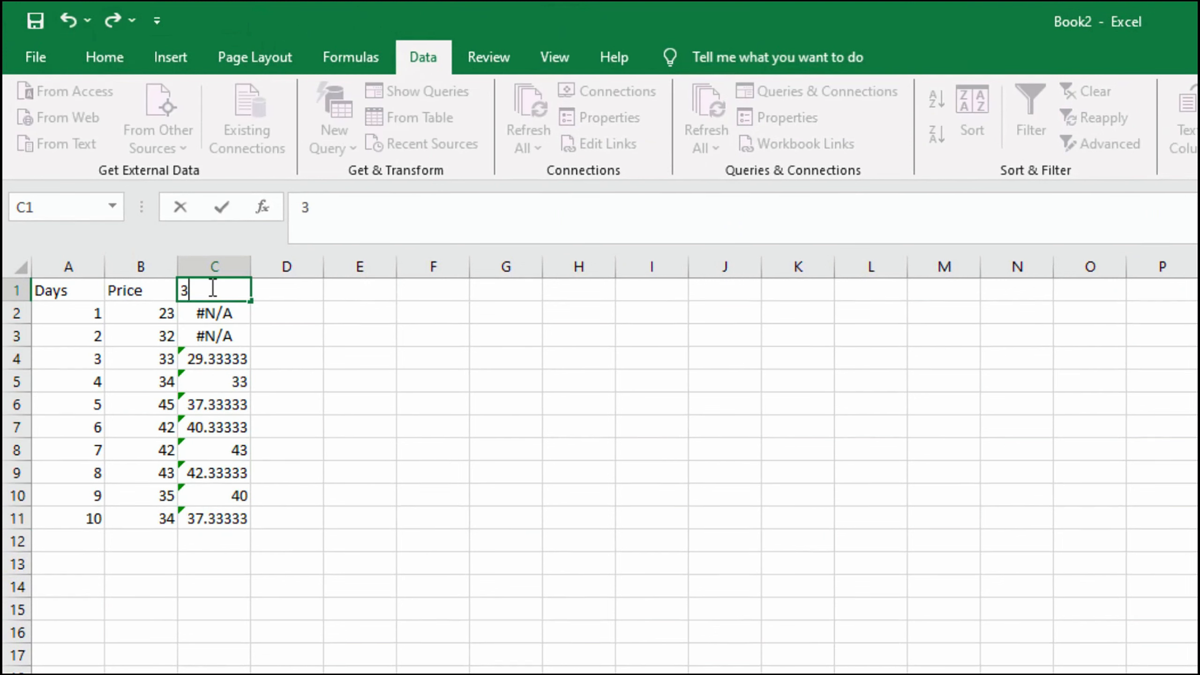
{"action": "type", "text": "-days moiv"}
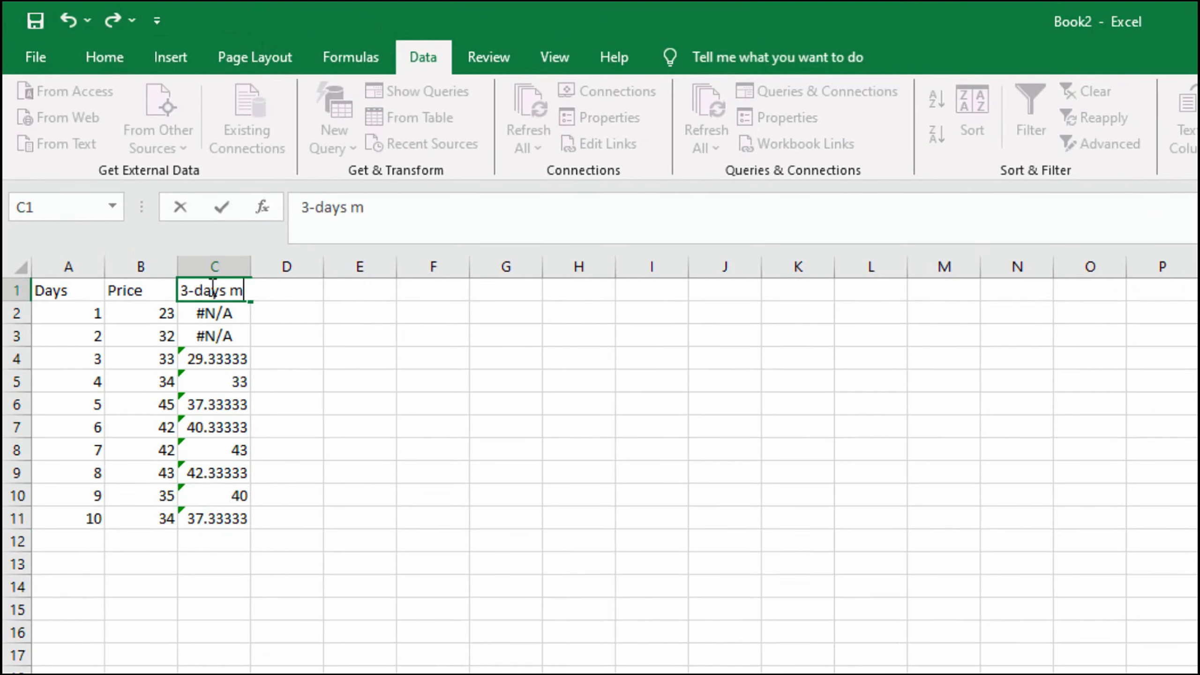
{"action": "key", "text": "BackSpace"}
{"action": "key", "text": "BackSpace"}
{"action": "type", "text": "ving average"}
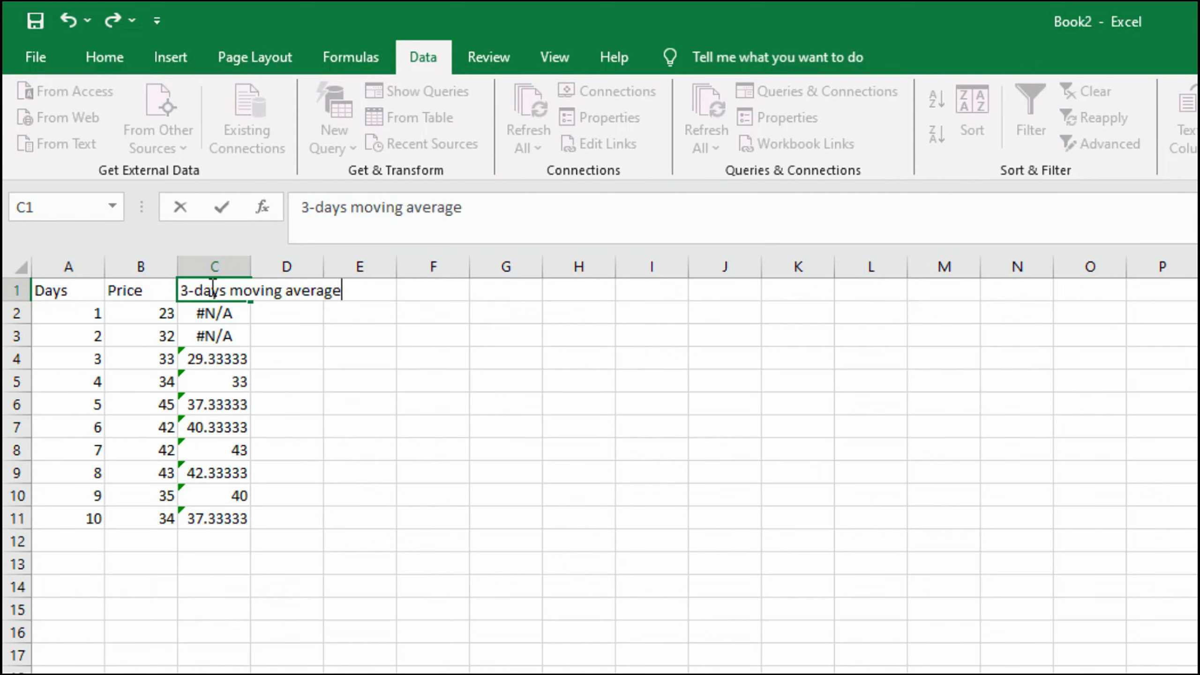
{"action": "left_click", "coordinate": [246, 266]}
{"action": "double_click", "coordinate": [246, 267]}
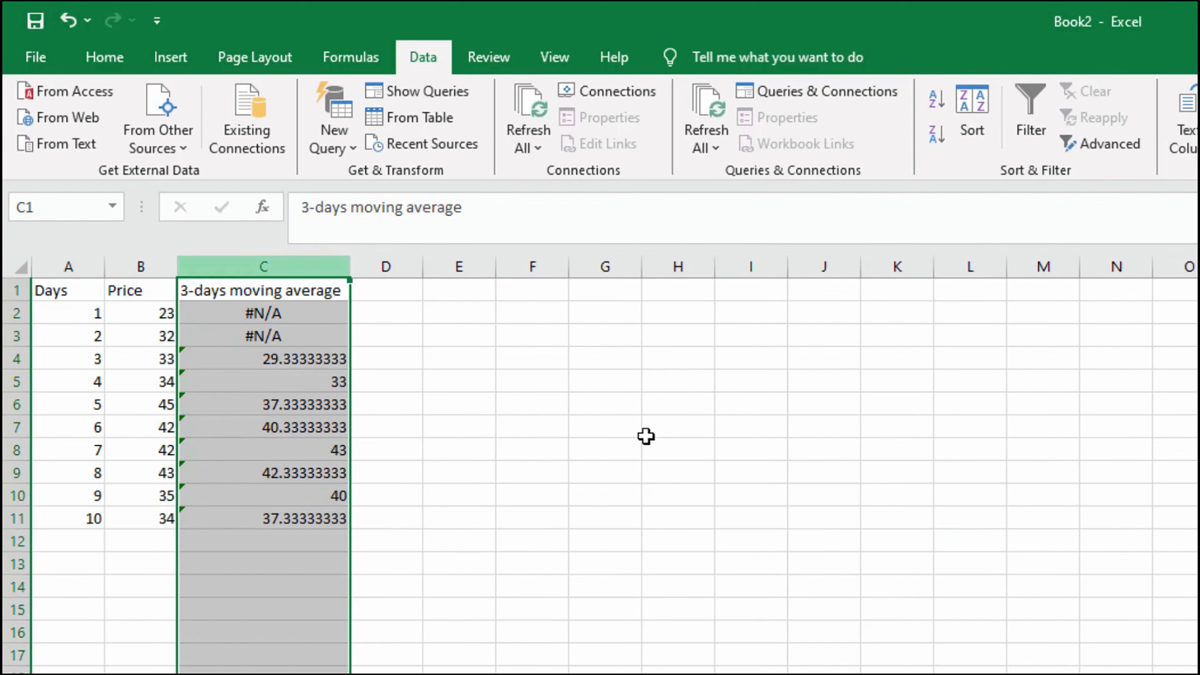
{"action": "left_click", "coordinate": [677, 466]}
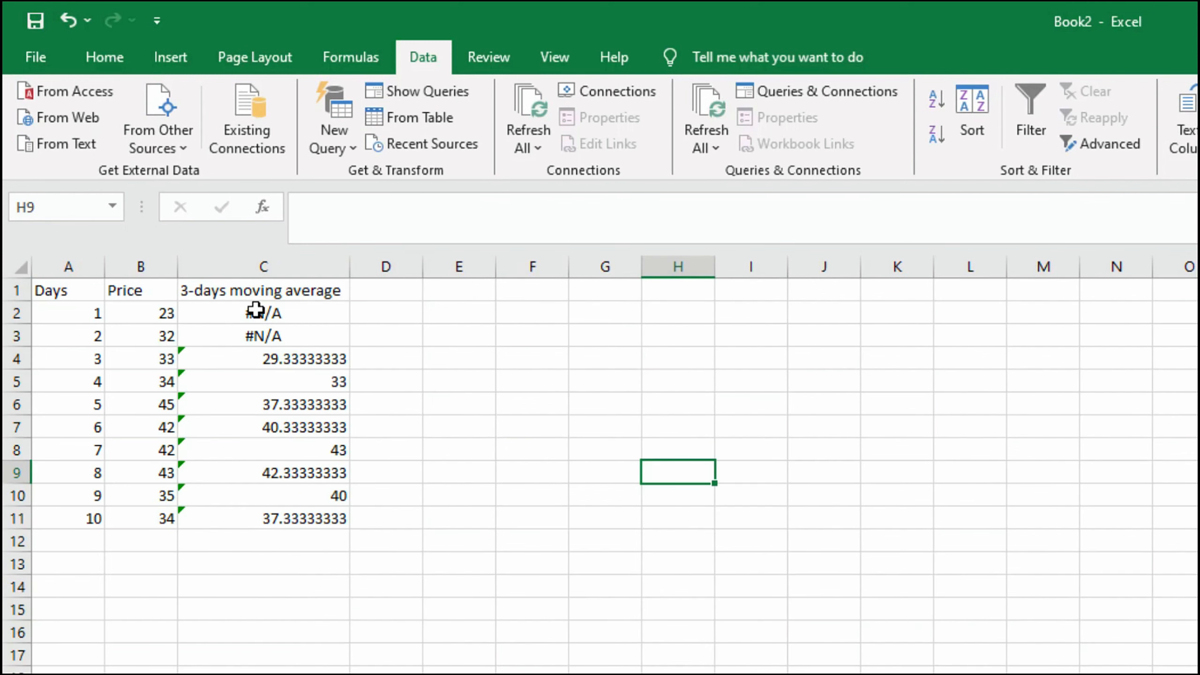
- Clear the #N/A entries from C2:C3 in the 3-days moving average column
{"action": "left_click_drag", "start_coordinate": [268, 349], "coordinate": [315, 334]}
{"action": "left_click", "coordinate": [279, 333]}
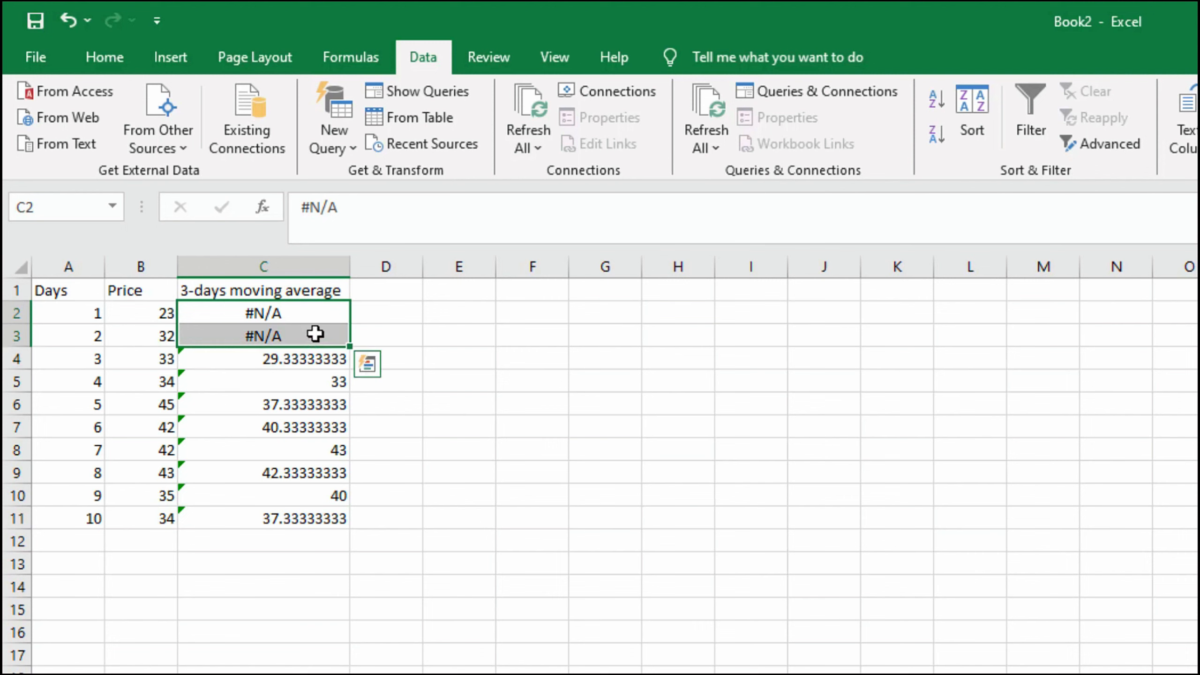
{"action": "key", "text": "Delete"}
{"action": "left_click", "coordinate": [319, 353]}
{"action": "left_click", "coordinate": [321, 318]}
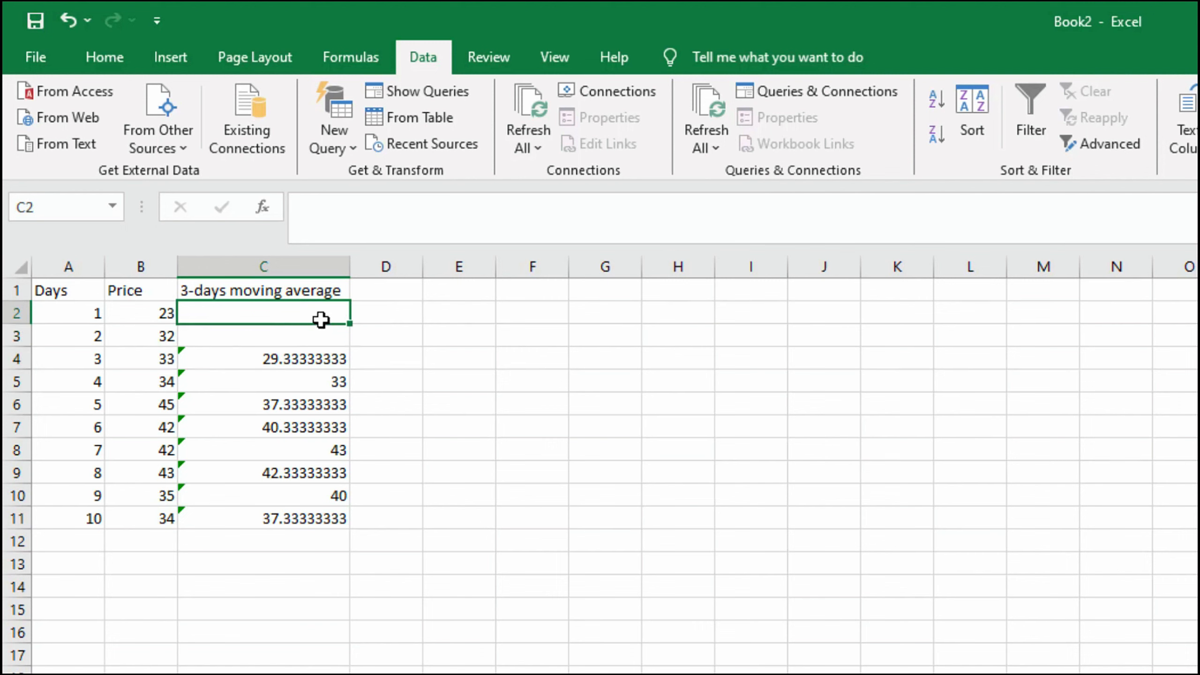
{"action": "left_click", "coordinate": [323, 355]}
{"action": "left_click", "coordinate": [323, 314]}
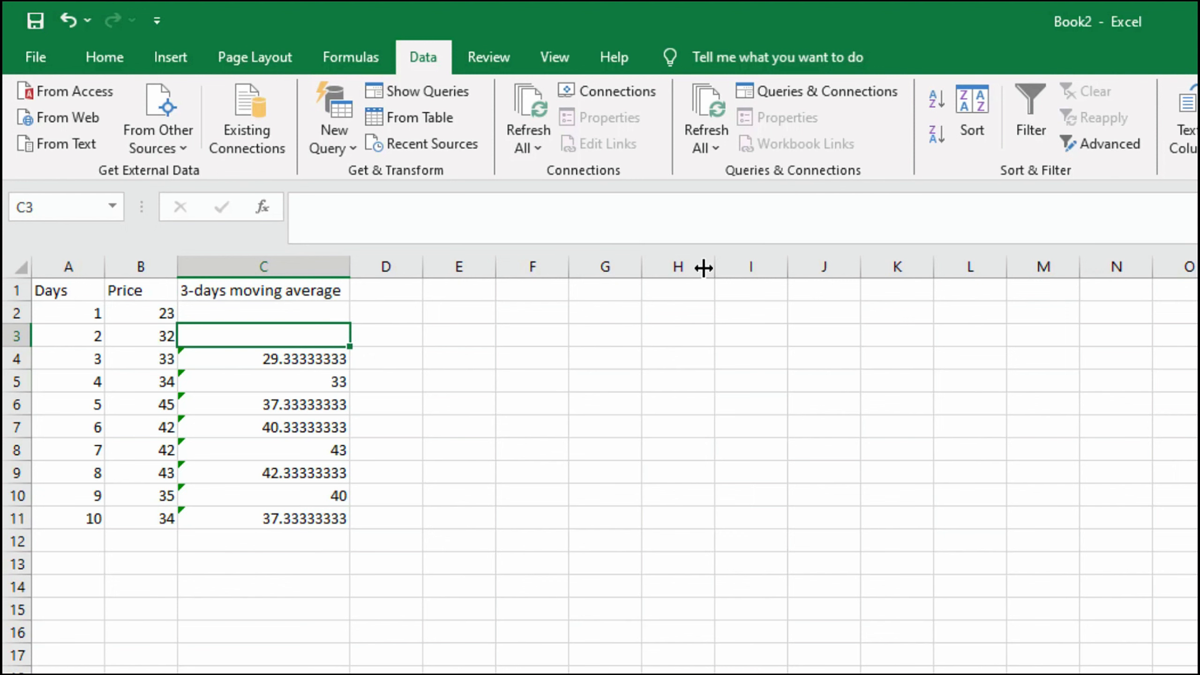
- Enter the header "5-days moving average" in D1 and fit column D's width to it
{"action": "double_click", "coordinate": [403, 292]}
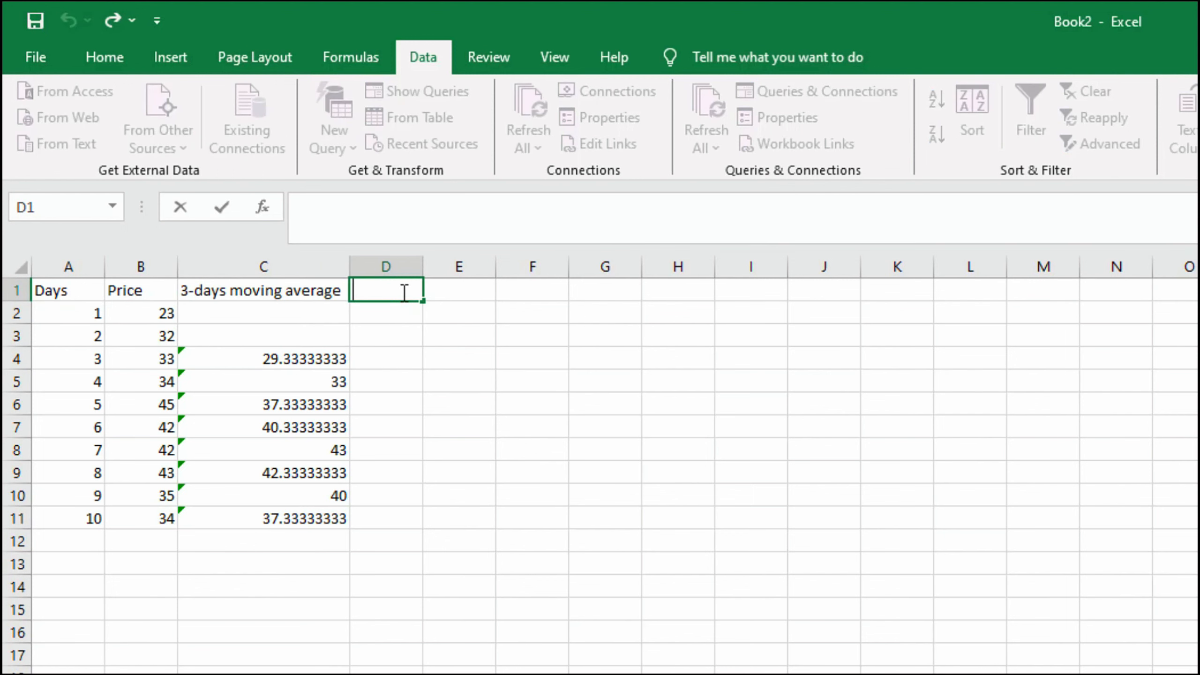
{"action": "type", "text": "5-days"}
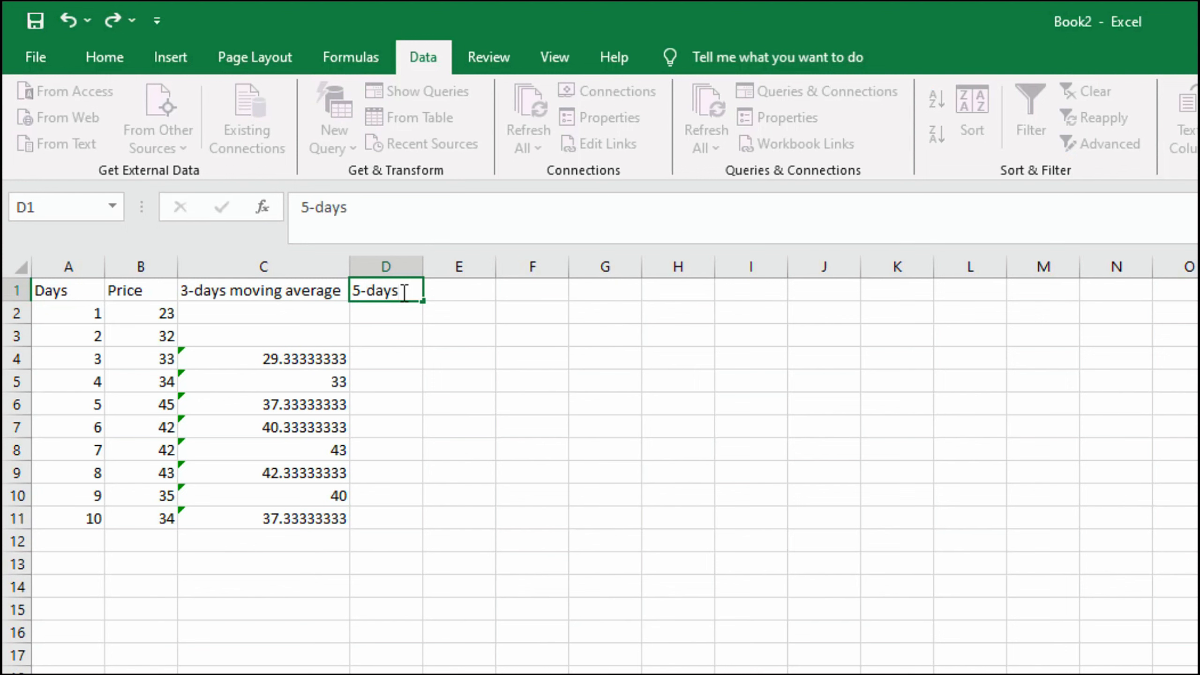
{"action": "key", "text": "ctrl+Home"}
{"action": "double_click", "coordinate": [405, 291]}
{"action": "type", "text": "movin"}
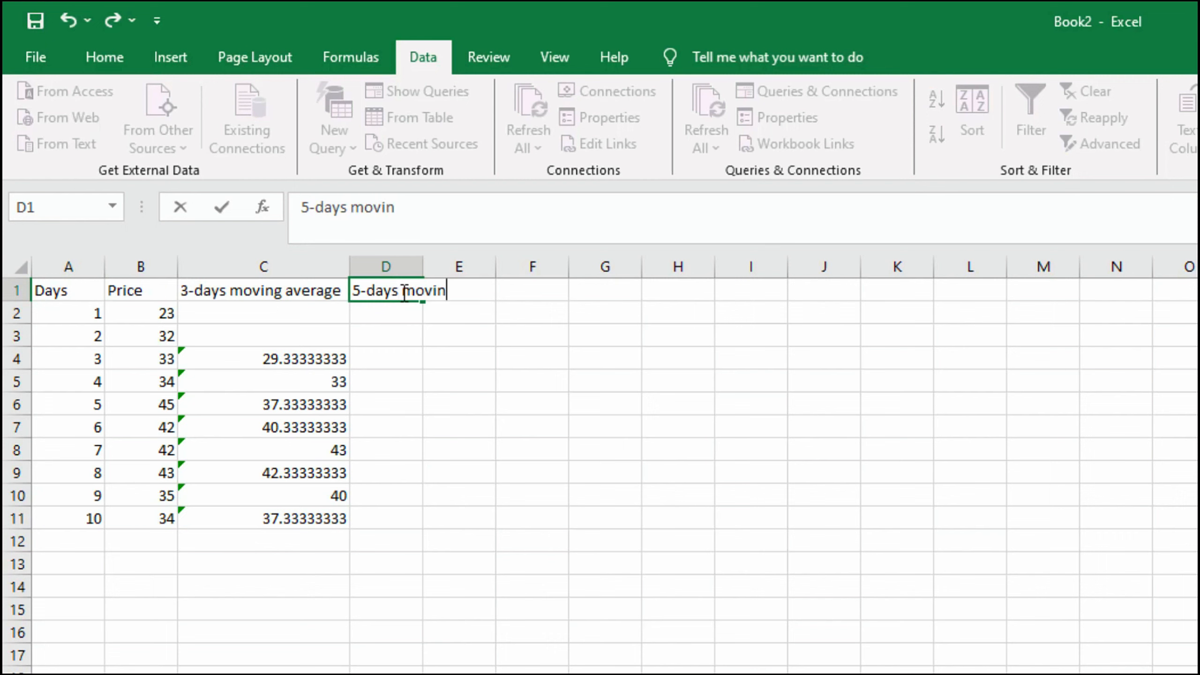
{"action": "type", "text": "g average"}
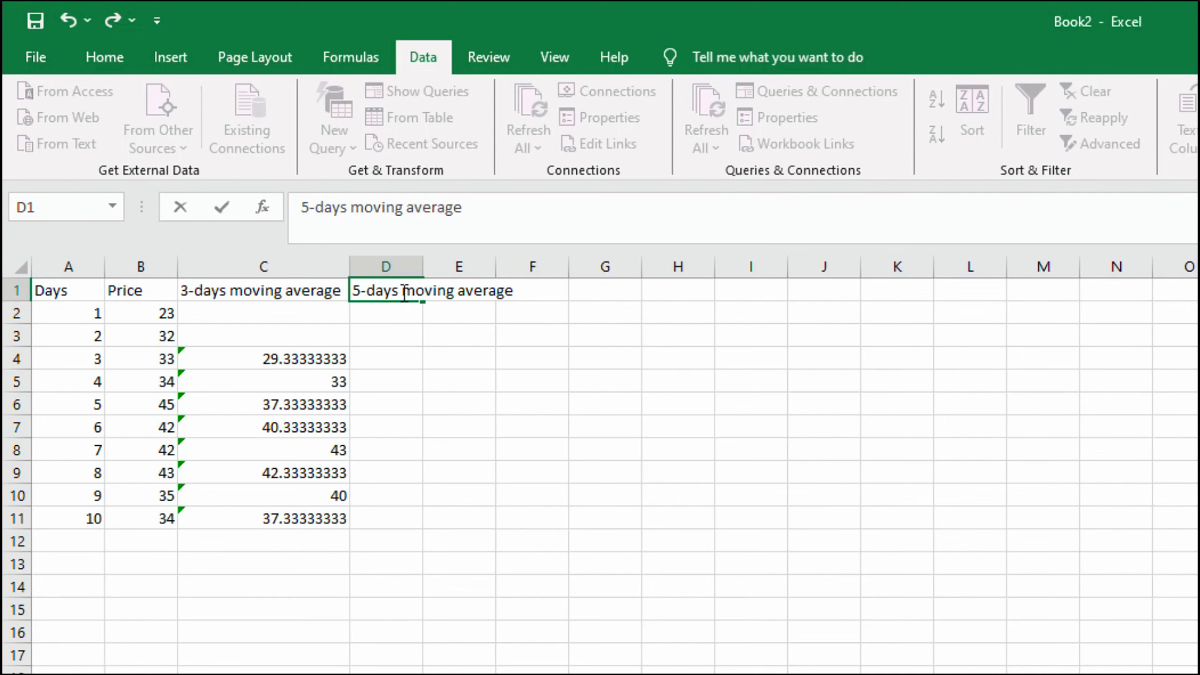
{"action": "left_click", "coordinate": [401, 355]}
{"action": "left_click", "coordinate": [397, 266]}
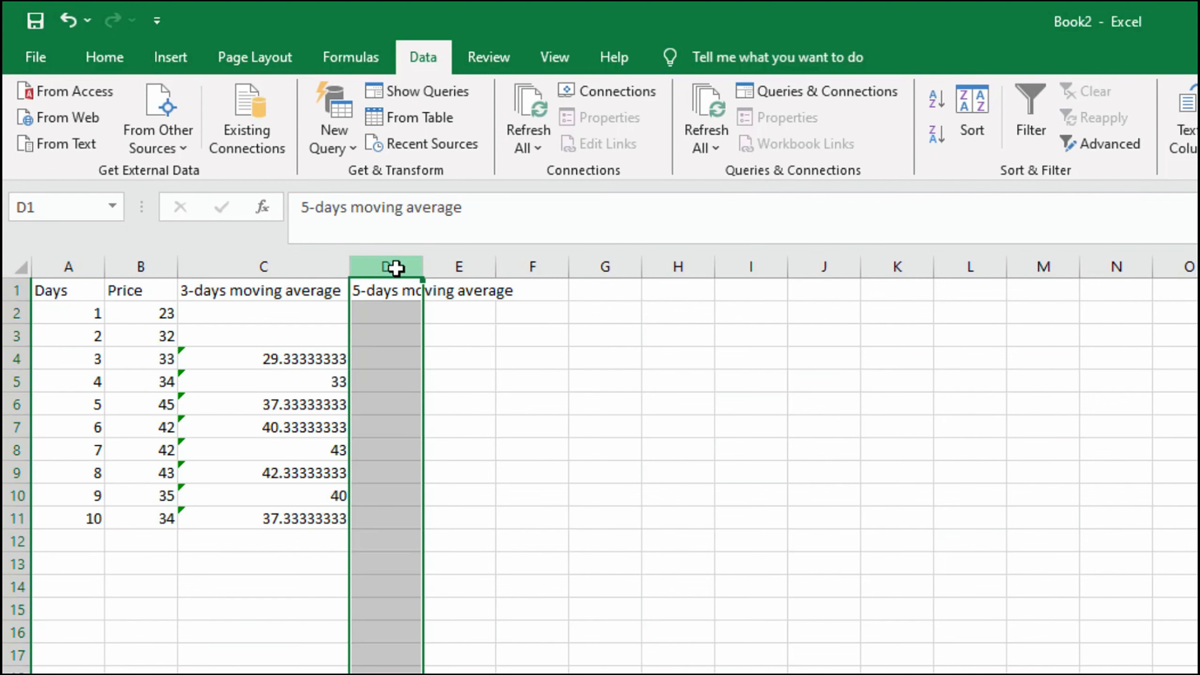
{"action": "double_click", "coordinate": [422, 267]}
{"action": "left_click", "coordinate": [466, 312]}
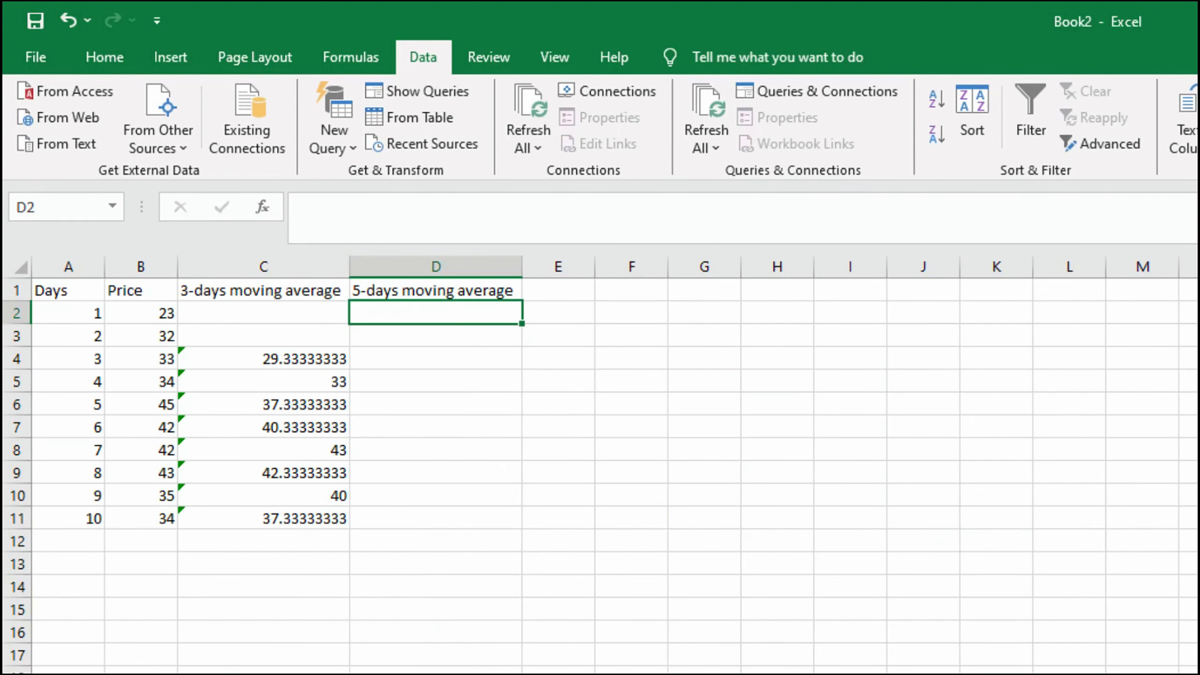
- Run the Moving Average analysis on B2:B11 with an interval of 5 and output starting at D2
{"action": "left_click", "coordinate": [1087, 93]}
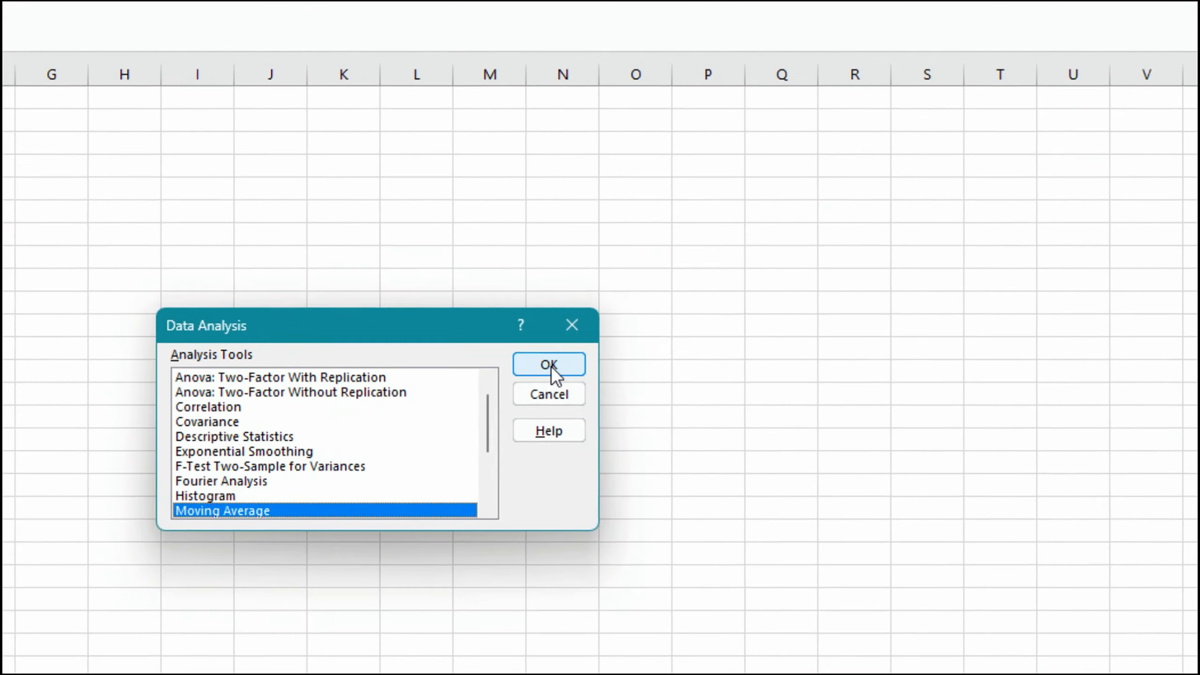
{"action": "left_click", "coordinate": [552, 364]}
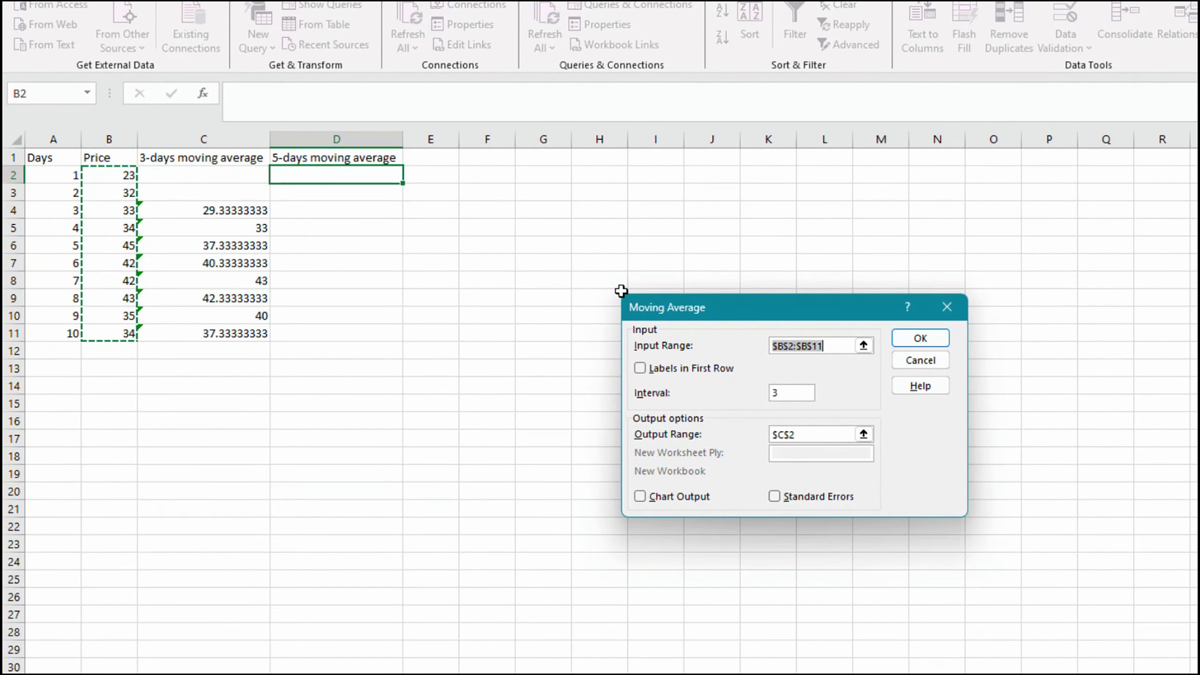
{"action": "left_click", "coordinate": [797, 395]}
{"action": "key", "text": "BackSpace"}
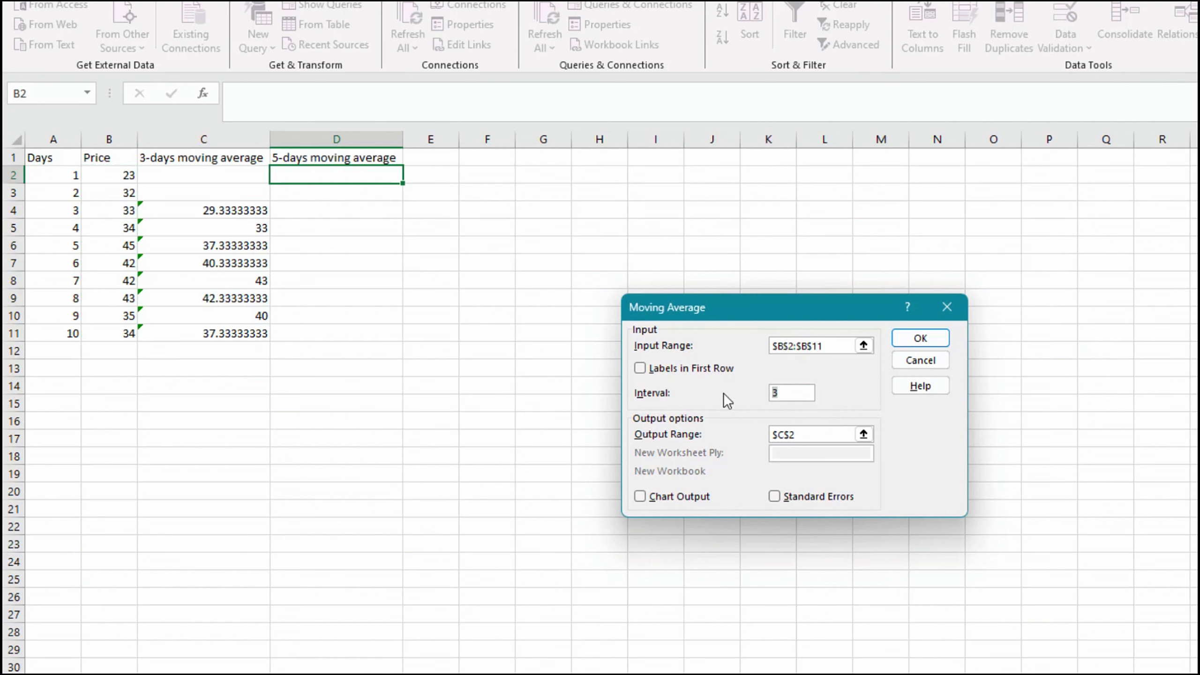
{"action": "type", "text": "5"}
{"action": "left_click", "coordinate": [811, 434]}
{"action": "key", "text": "BackSpace"}
{"action": "left_click", "coordinate": [328, 176]}
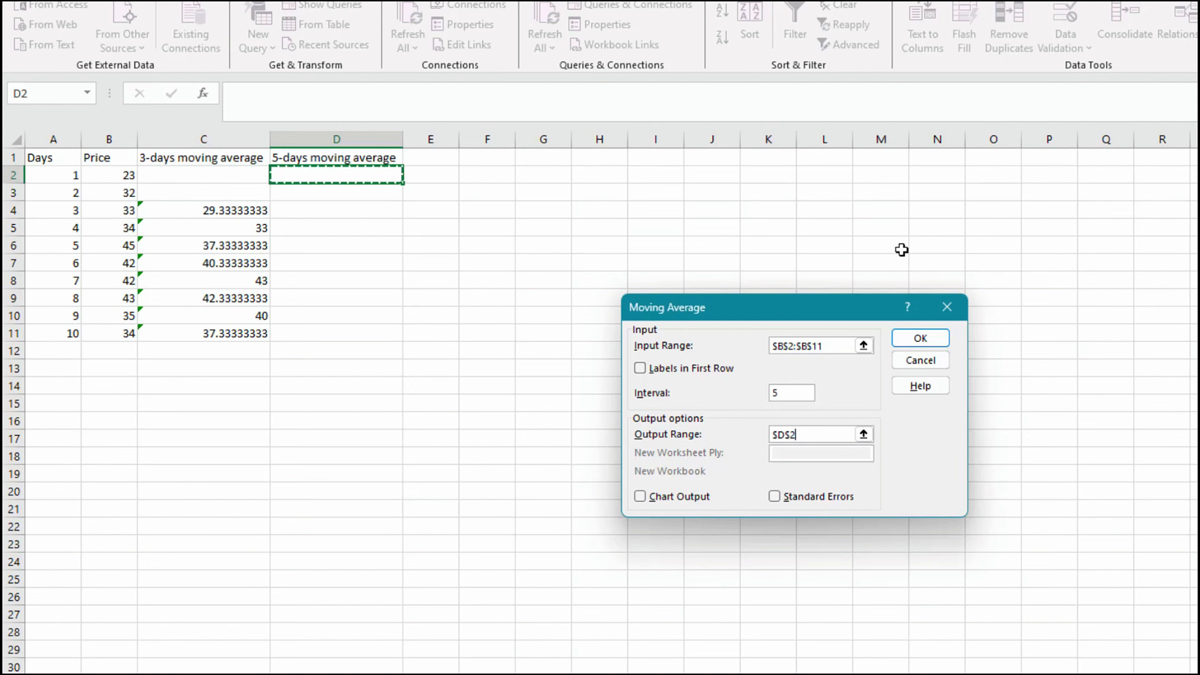
{"action": "left_click", "coordinate": [924, 339]}
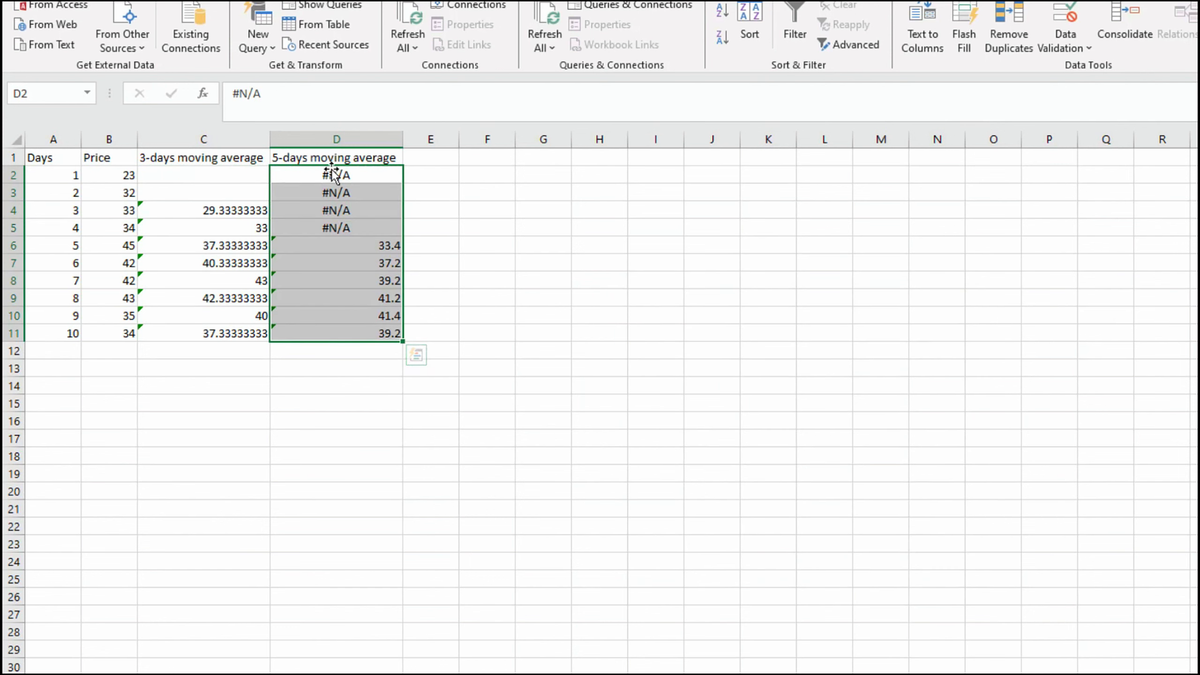
- Clear the #N/A entries from D2:D5 in the 5-days moving average column
{"action": "left_click", "coordinate": [395, 178]}
{"action": "left_click_drag", "start_coordinate": [361, 173], "coordinate": [362, 234]}
{"action": "key", "text": "Delete"}
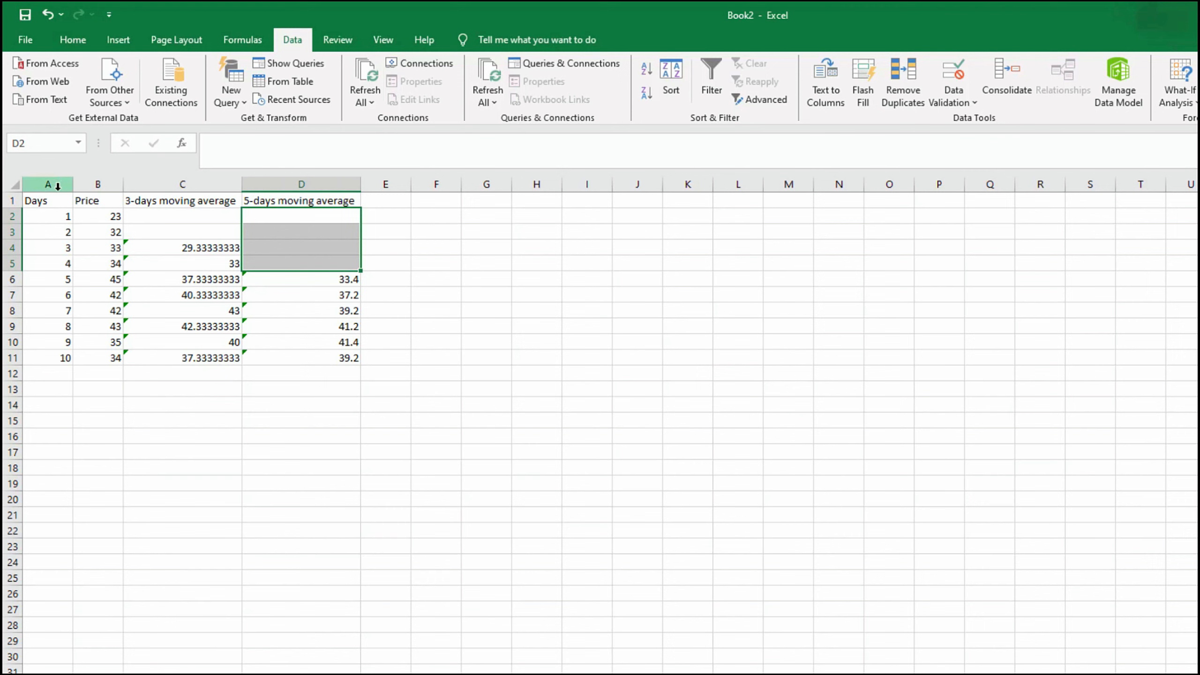
- Insert the recommended scatter chart with connected points for Days and Price (A1:B11) and place it below the data
{"action": "left_click_drag", "start_coordinate": [48, 201], "coordinate": [101, 358]}
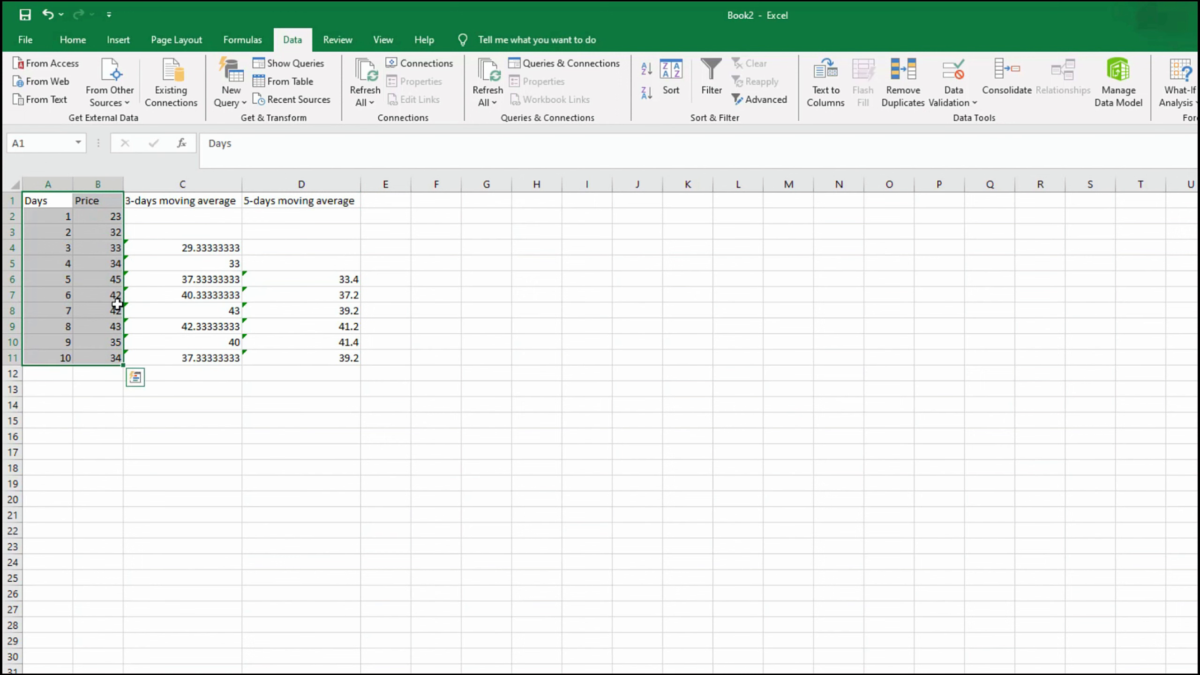
{"action": "left_click", "coordinate": [118, 39]}
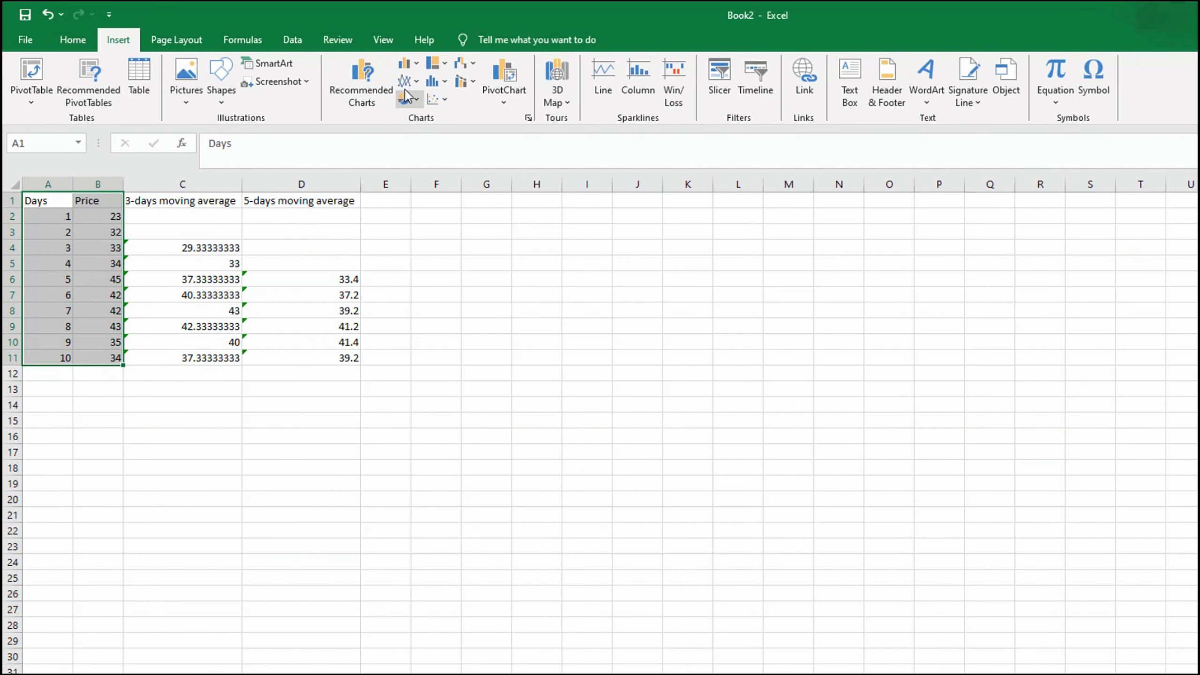
{"action": "left_click", "coordinate": [361, 82]}
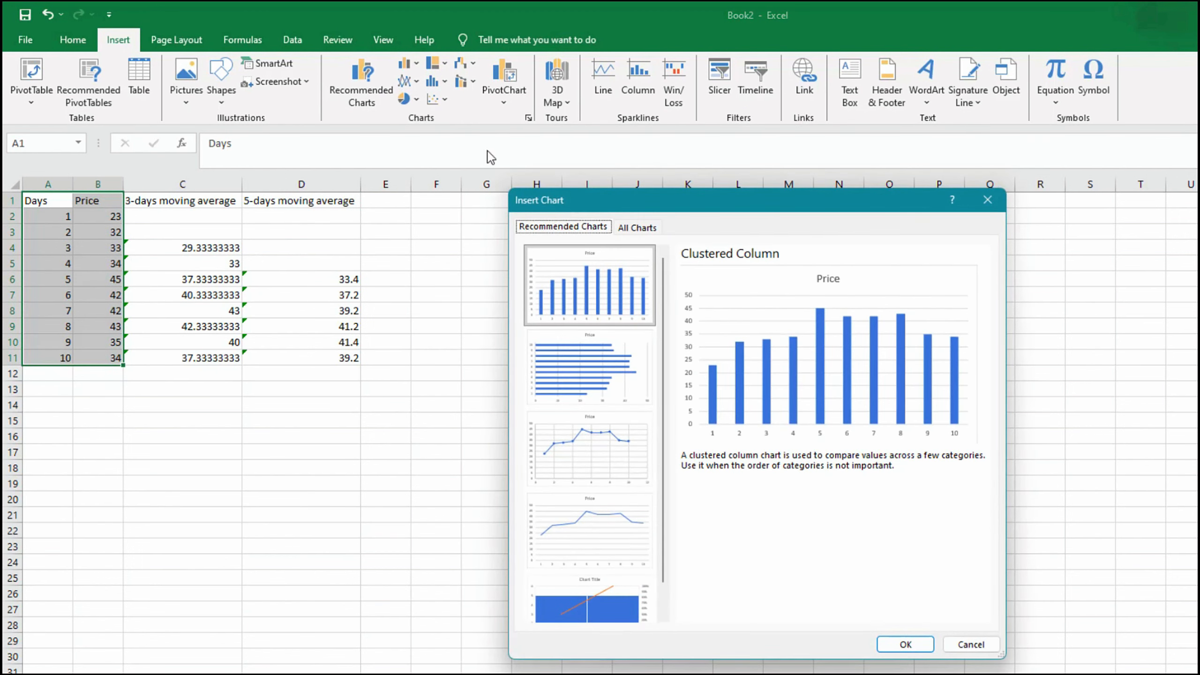
{"action": "left_click", "coordinate": [611, 454]}
{"action": "left_click", "coordinate": [906, 646]}
{"action": "left_click_drag", "start_coordinate": [824, 417], "coordinate": [376, 457]}
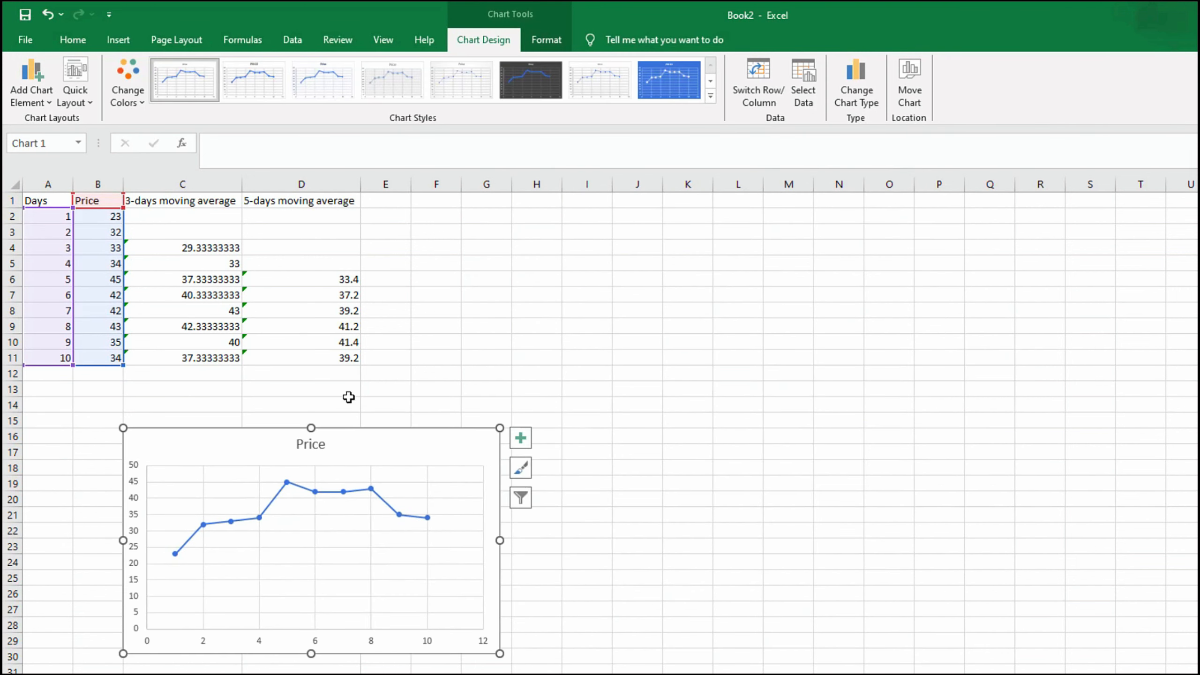
- Insert the recommended scatter chart of the Days and 3-days moving average columns and place it beside the Price chart
{"action": "left_click", "coordinate": [443, 232]}
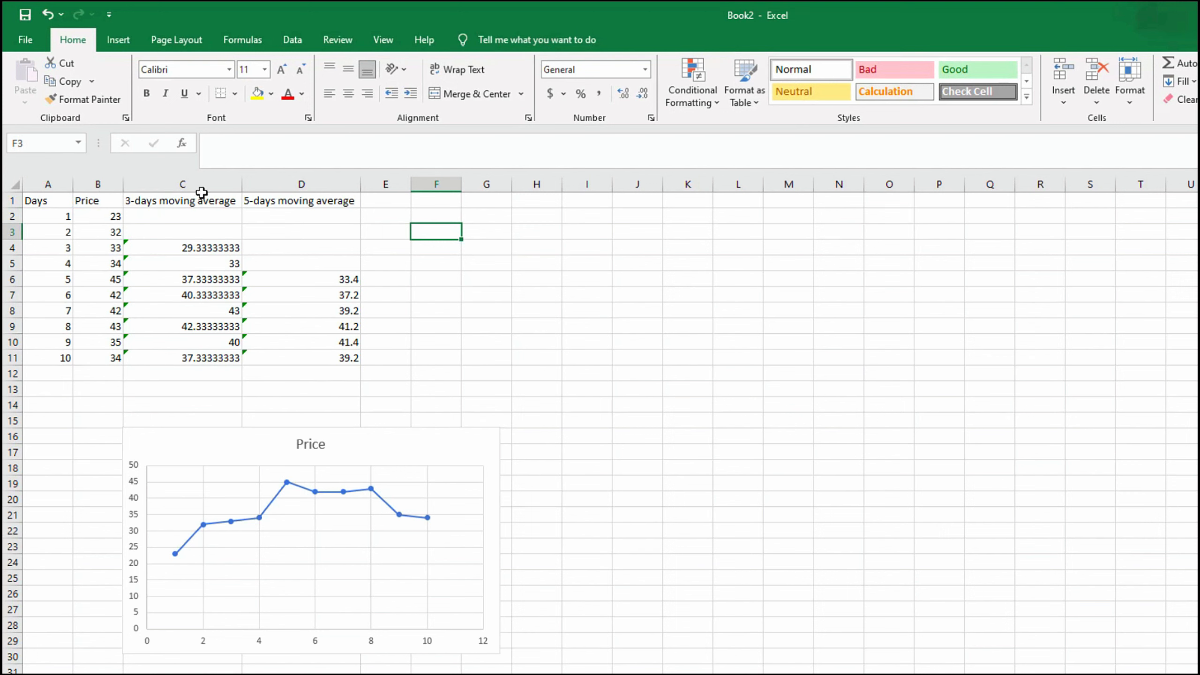
{"action": "left_click", "coordinate": [50, 183]}
{"action": "left_click", "coordinate": [288, 203]}
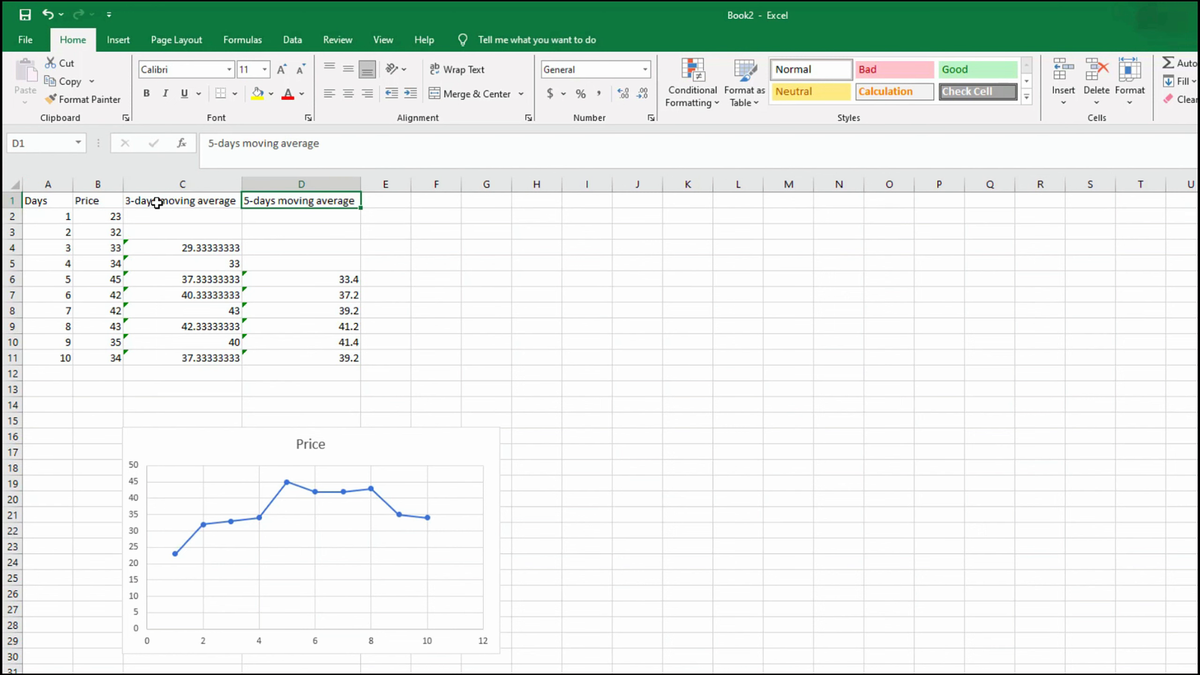
{"action": "left_click", "coordinate": [171, 184]}
{"action": "left_click", "coordinate": [44, 182], "text": "ctrl"}
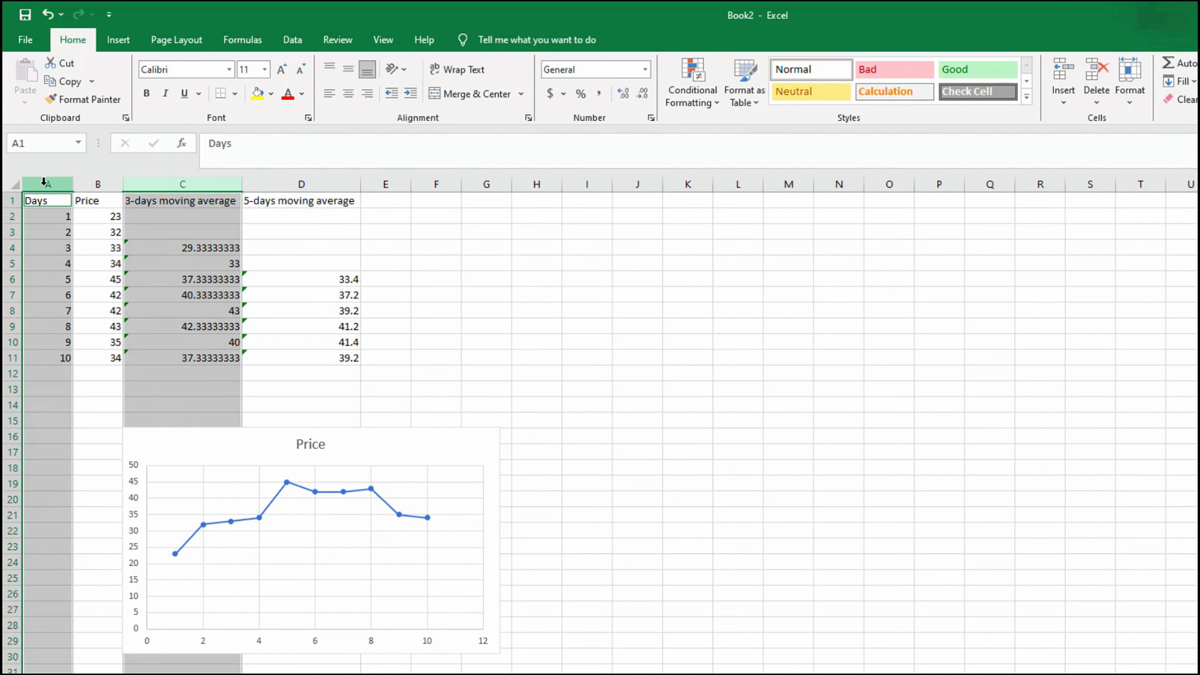
{"action": "left_click", "coordinate": [117, 40]}
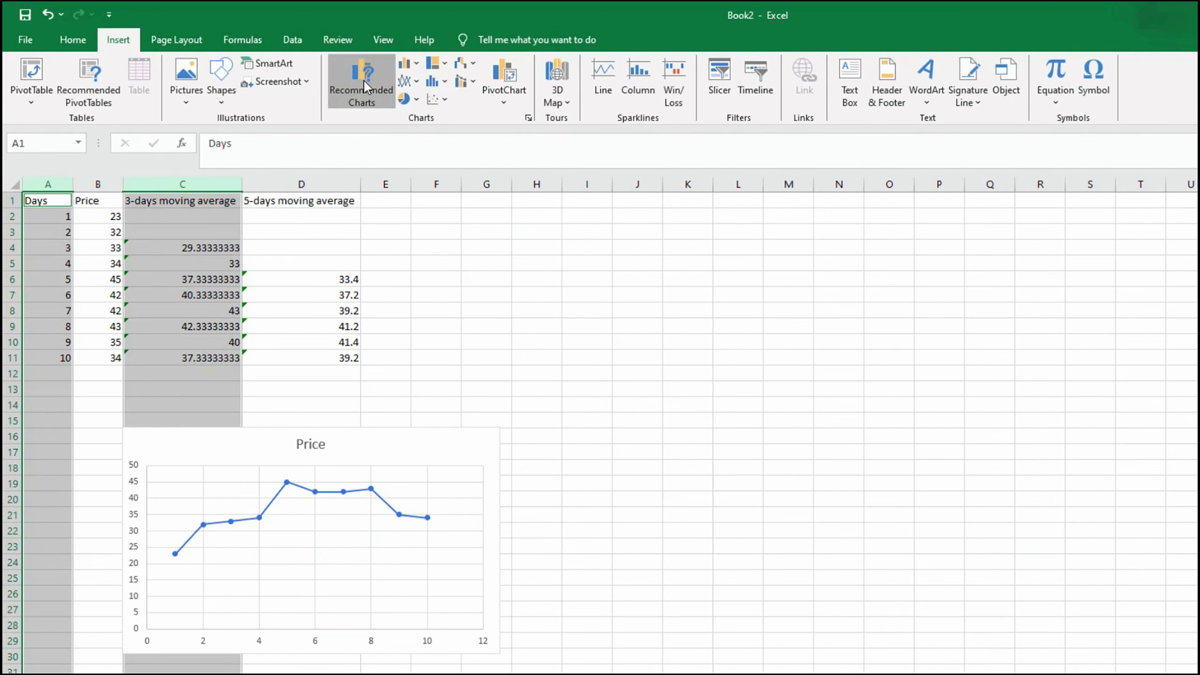
{"action": "left_click", "coordinate": [365, 86]}
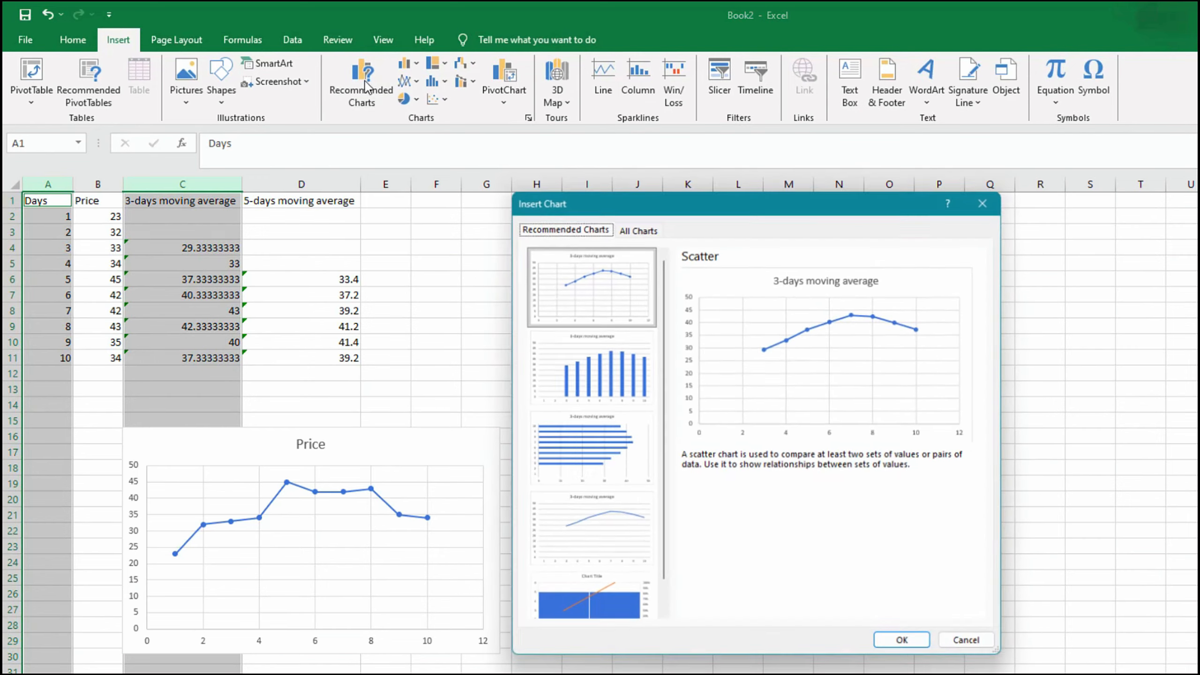
{"action": "left_click", "coordinate": [912, 645]}
{"action": "left_click_drag", "start_coordinate": [830, 410], "coordinate": [832, 440]}
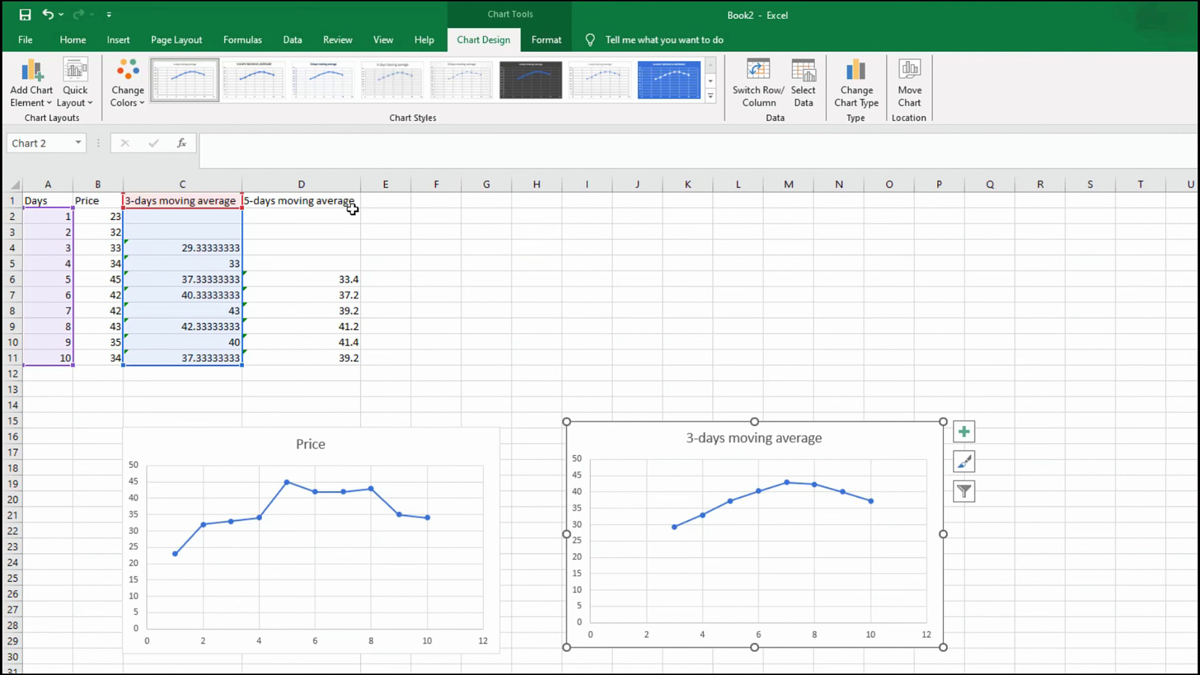
- Insert the recommended scatter chart of the Days and 5-days moving average columns and place it beside the 3-days moving average chart
{"action": "left_click", "coordinate": [378, 216]}
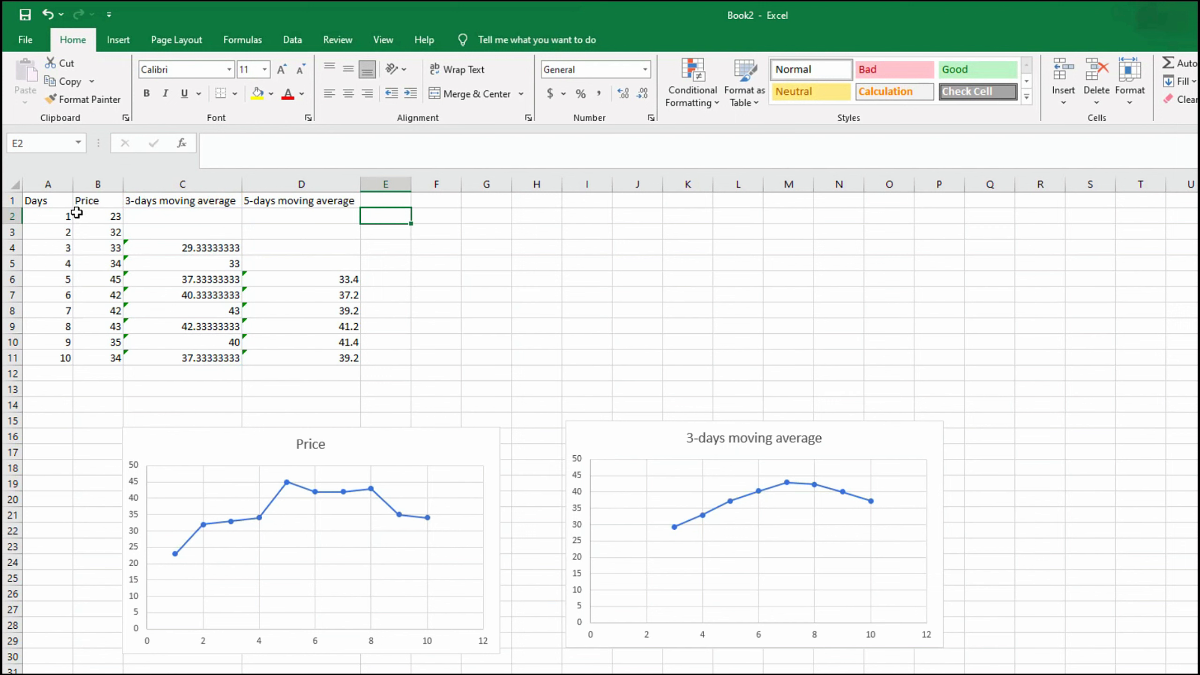
{"action": "left_click", "coordinate": [51, 184]}
{"action": "left_click", "coordinate": [312, 183], "text": "ctrl"}
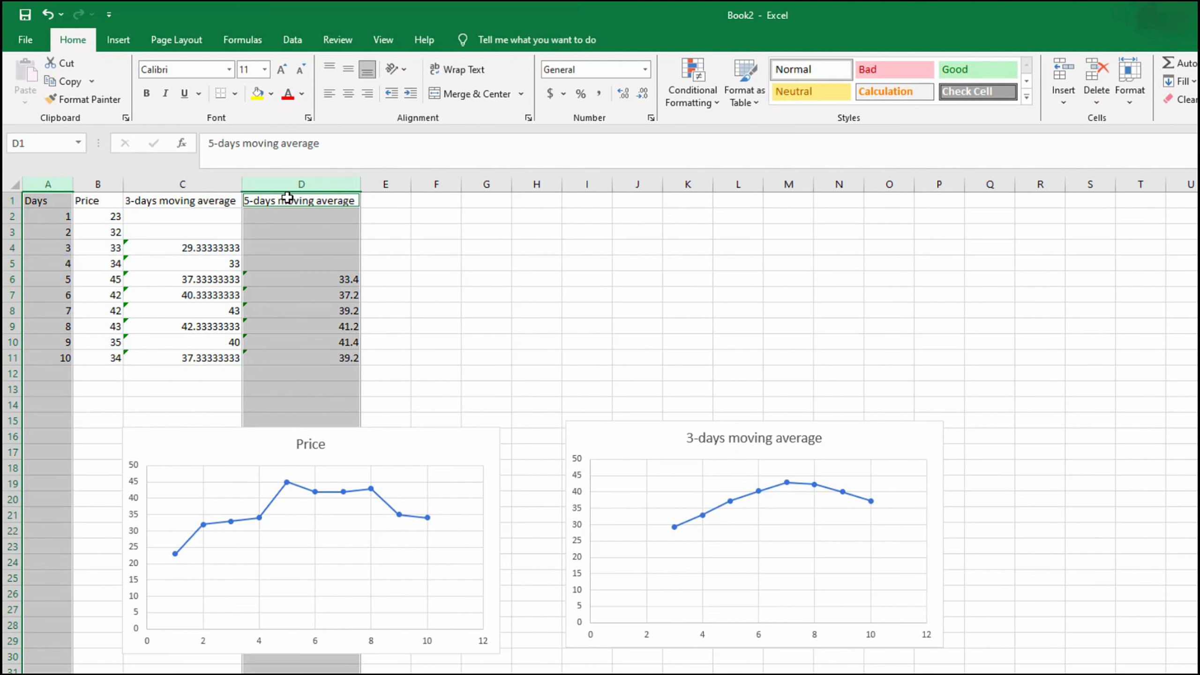
{"action": "left_click", "coordinate": [119, 37]}
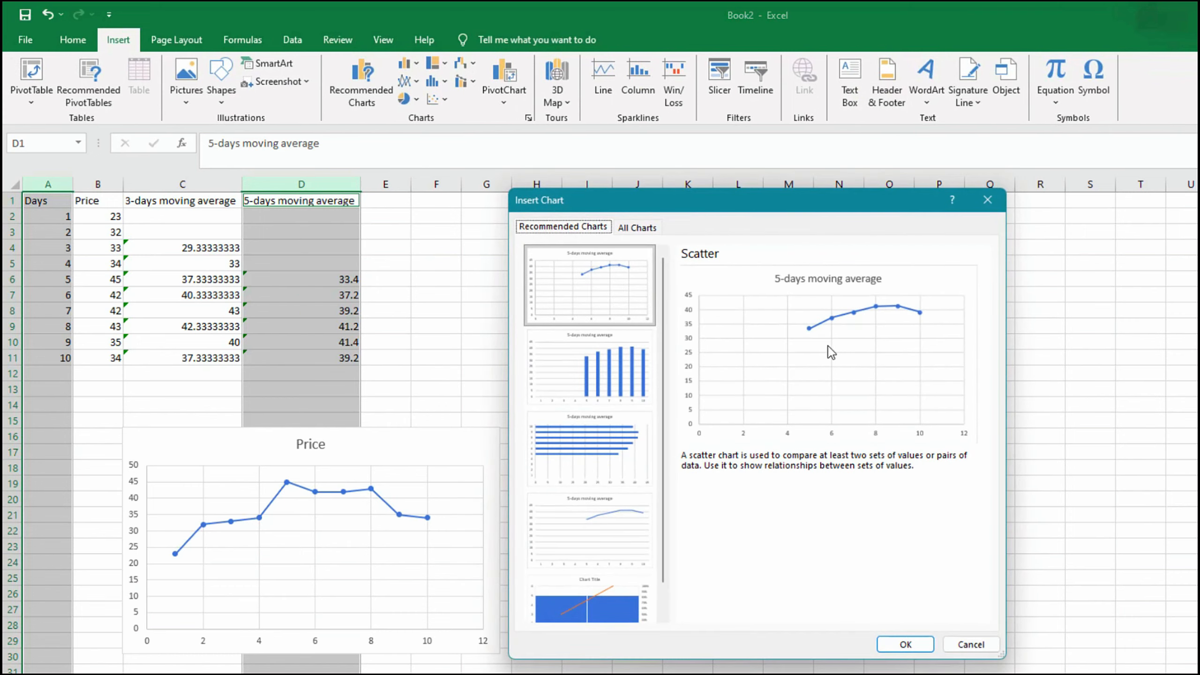
{"action": "left_click", "coordinate": [906, 645]}
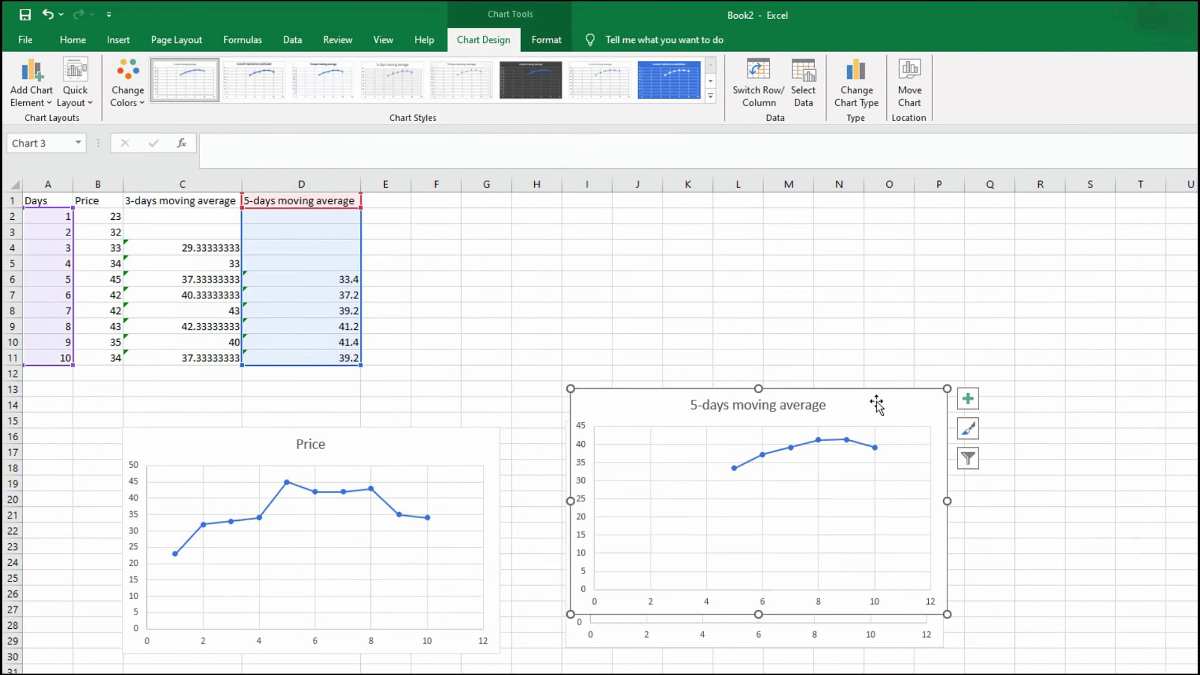
{"action": "left_click_drag", "start_coordinate": [876, 404], "coordinate": [1199, 433]}
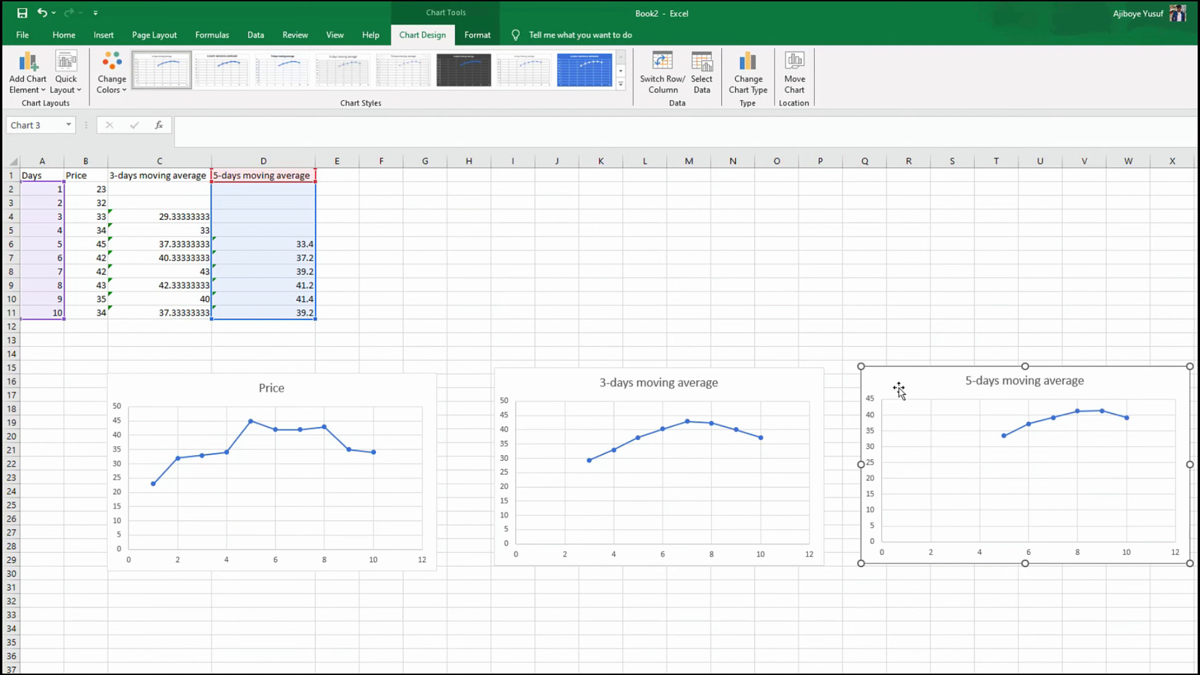
- Move all three charts well away from the data to free the columns next to the table
{"action": "left_click_drag", "start_coordinate": [899, 393], "coordinate": [1050, 258]}
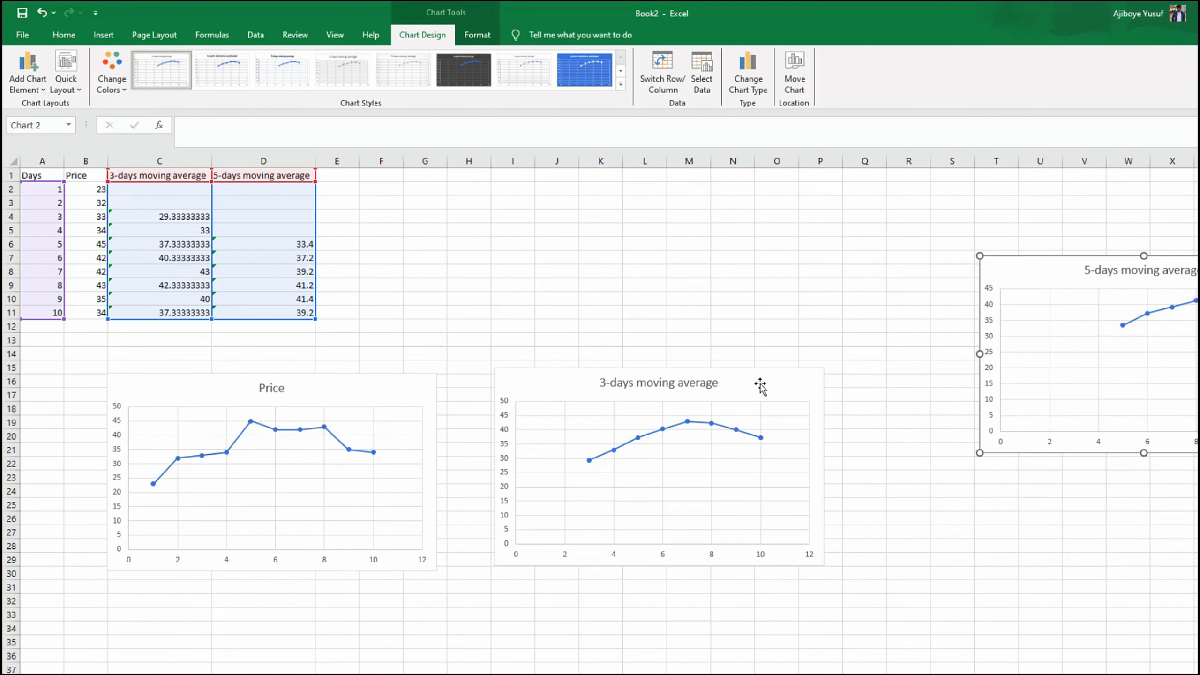
{"action": "left_click_drag", "start_coordinate": [761, 384], "coordinate": [1197, 503]}
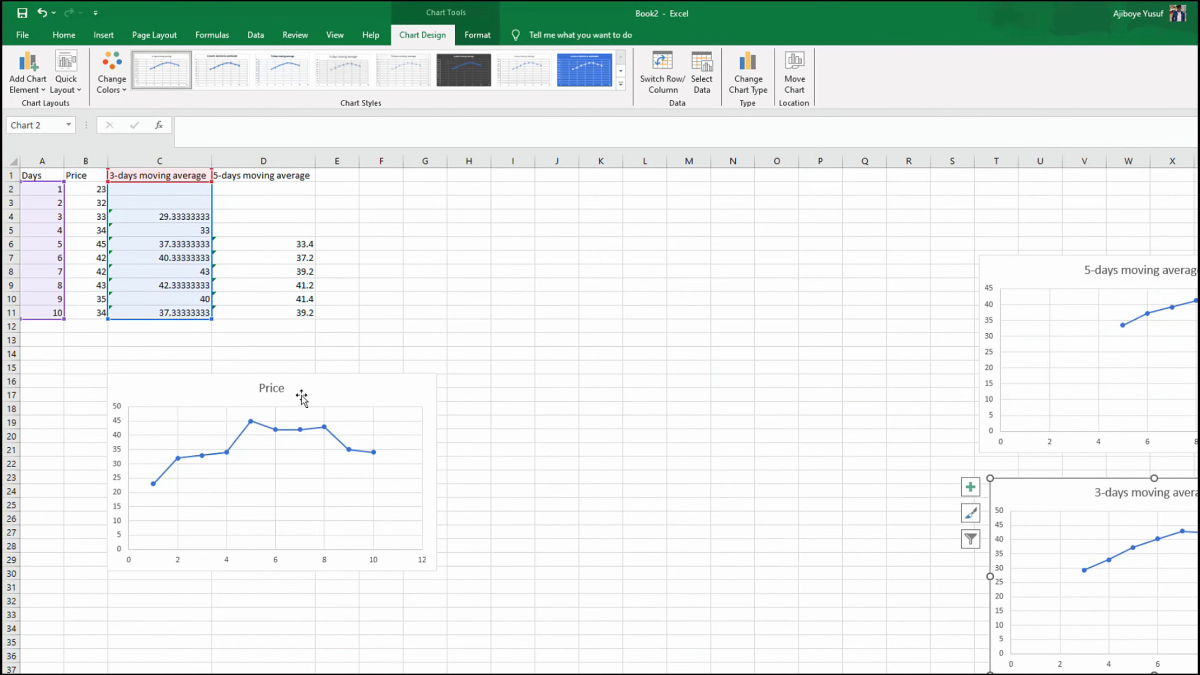
{"action": "left_click_drag", "start_coordinate": [309, 390], "coordinate": [848, 283]}
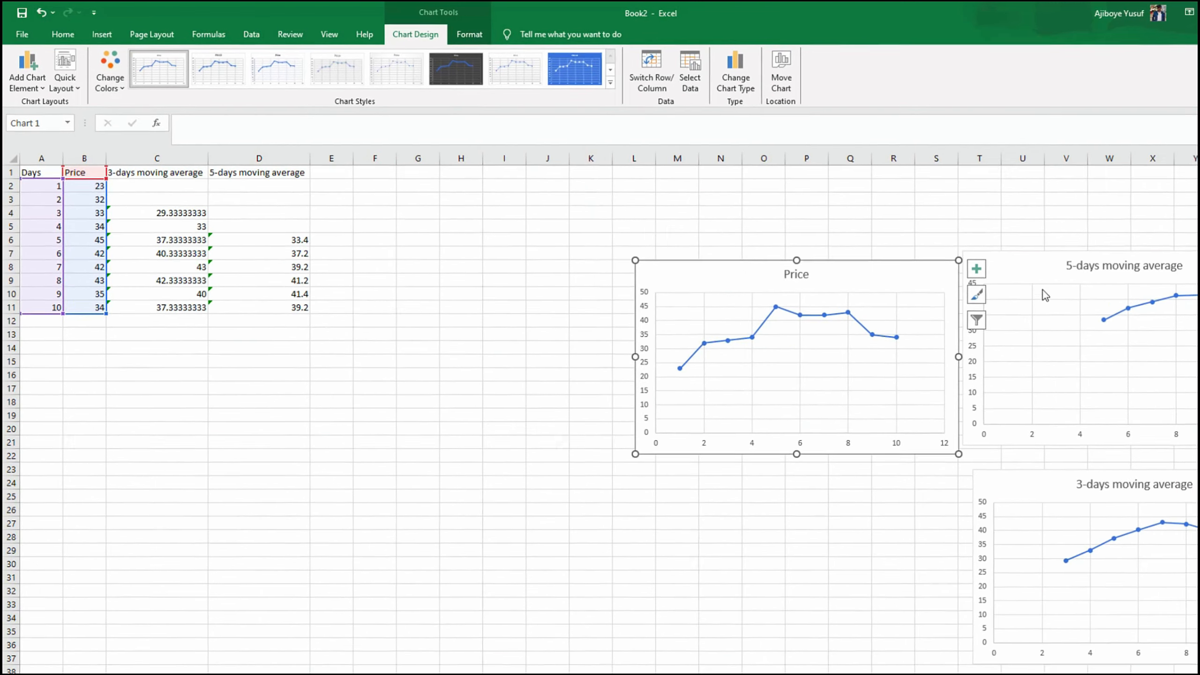
{"action": "scroll", "coordinate": [1073, 281], "scroll_direction": "right", "scroll_amount": 1}
{"action": "left_click_drag", "start_coordinate": [967, 265], "coordinate": [1138, 266]}
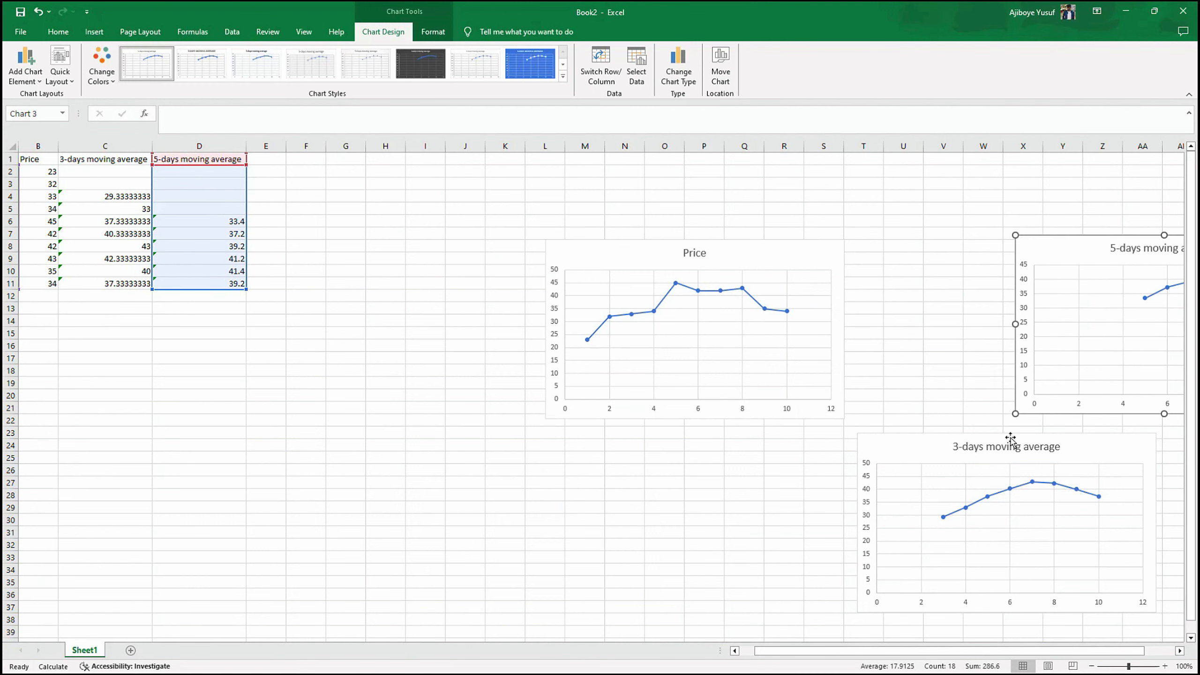
{"action": "left_click_drag", "start_coordinate": [927, 450], "coordinate": [1186, 449]}
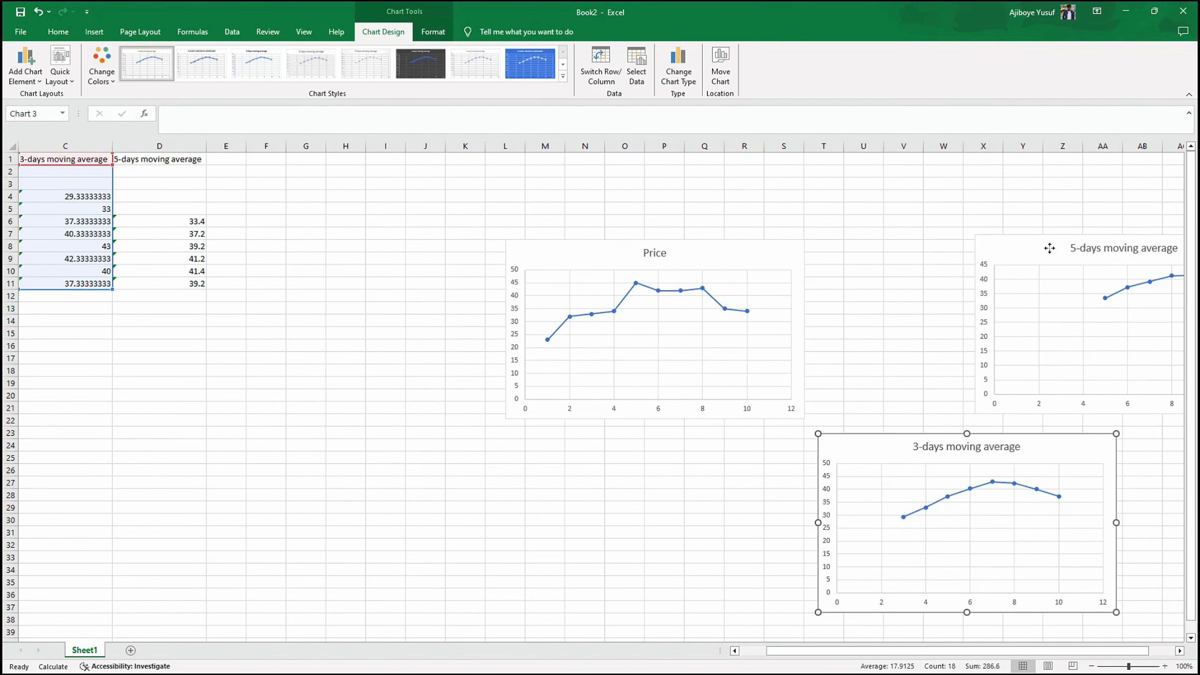
{"action": "left_click", "coordinate": [1011, 279]}
{"action": "left_click_drag", "start_coordinate": [736, 269], "coordinate": [925, 267]}
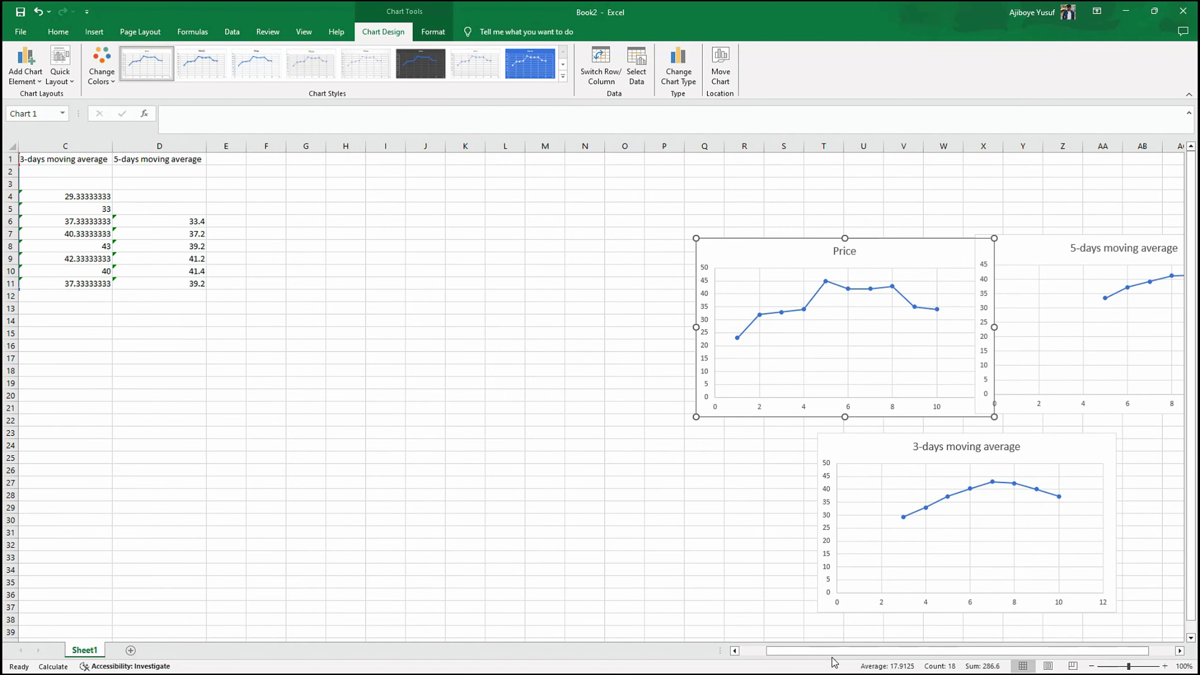
{"action": "left_click_drag", "start_coordinate": [834, 661], "coordinate": [807, 661]}
- Copy the Days and Price data in A1:B11 and paste it starting at G1
{"action": "left_click", "coordinate": [77, 321]}
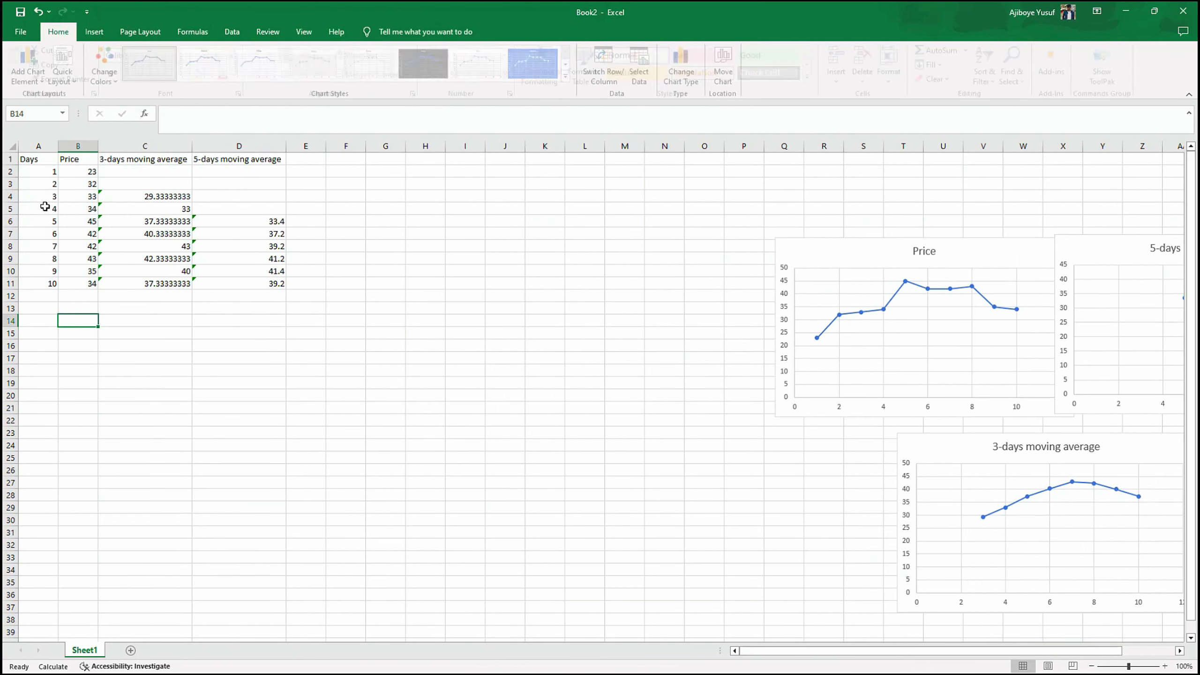
{"action": "left_click_drag", "start_coordinate": [28, 159], "coordinate": [76, 283]}
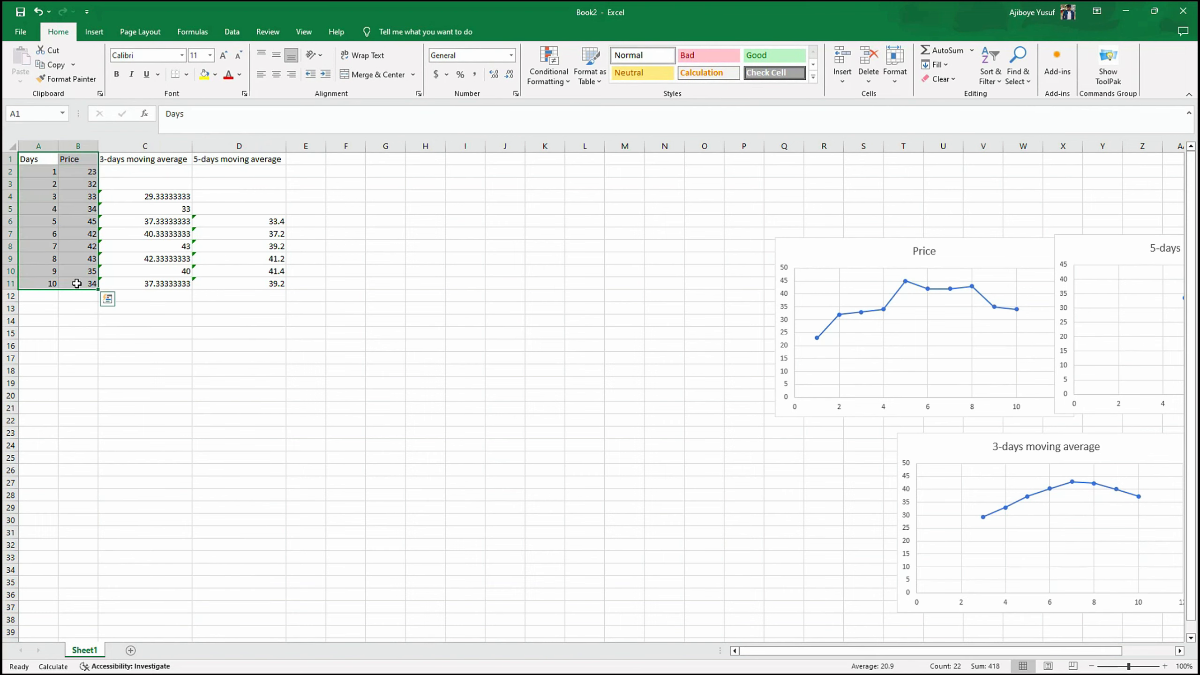
{"action": "key", "text": "ctrl+c"}
{"action": "left_click", "coordinate": [387, 158]}
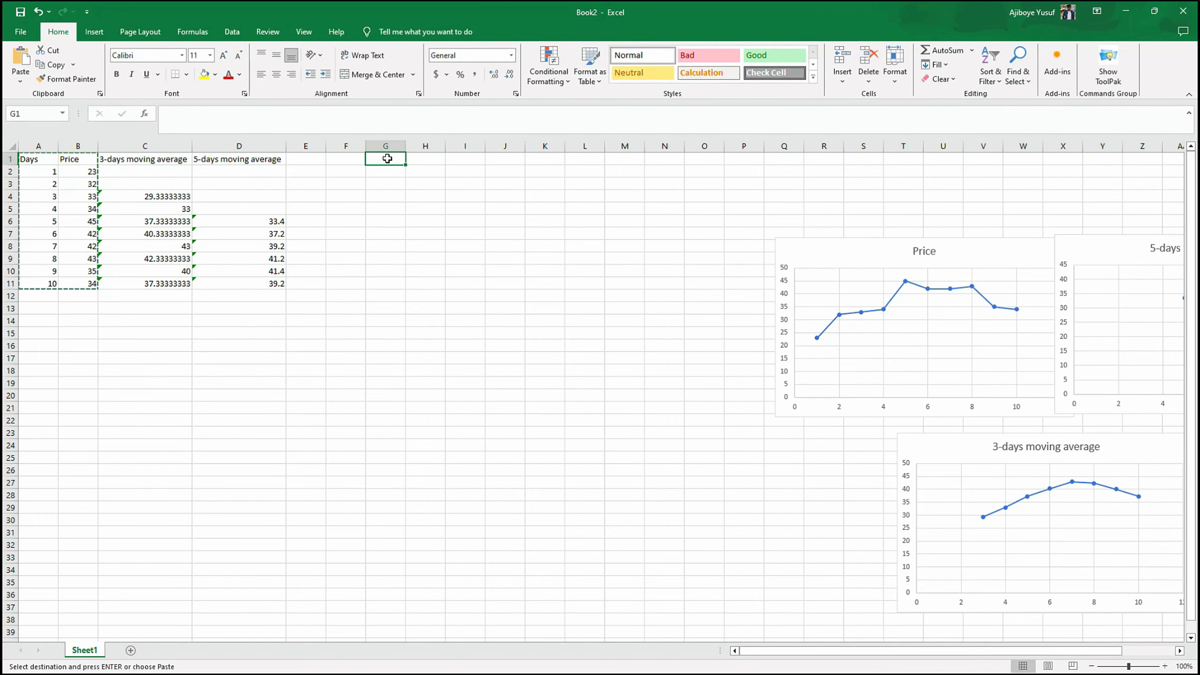
{"action": "key", "text": "ctrl+v"}
{"action": "left_click", "coordinate": [585, 208]}
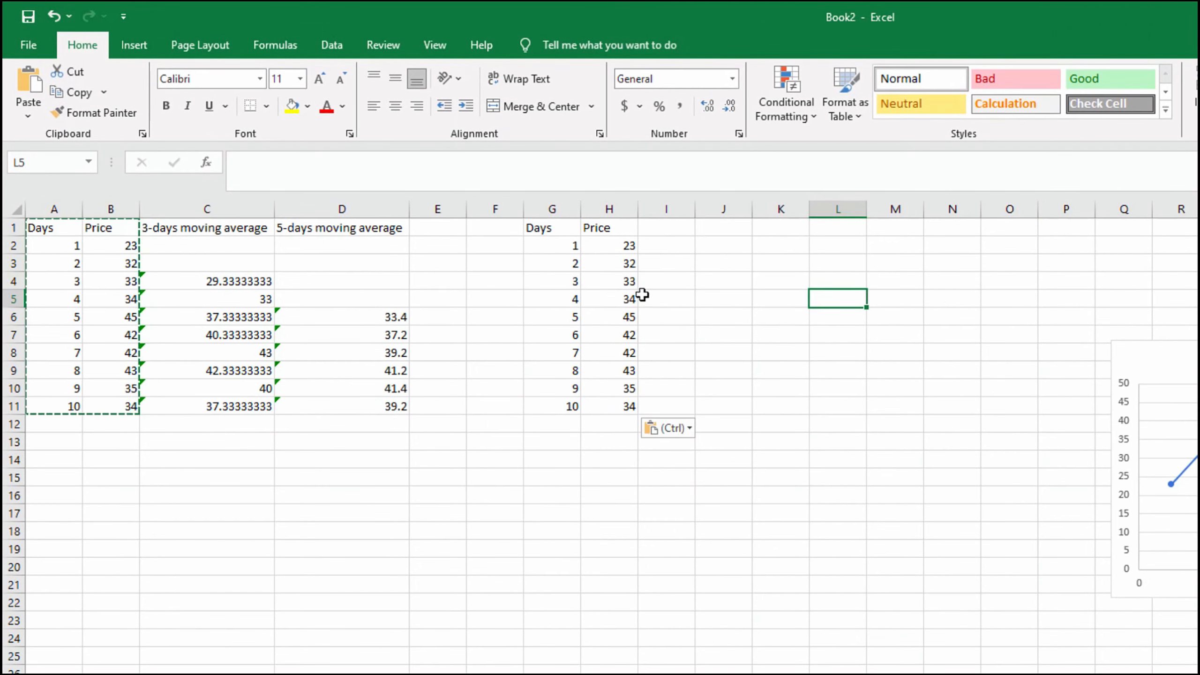
- Enter the header "3-days moving average" in I1 and fit column I's width to it
{"action": "left_click", "coordinate": [661, 231]}
{"action": "double_click", "coordinate": [677, 229]}
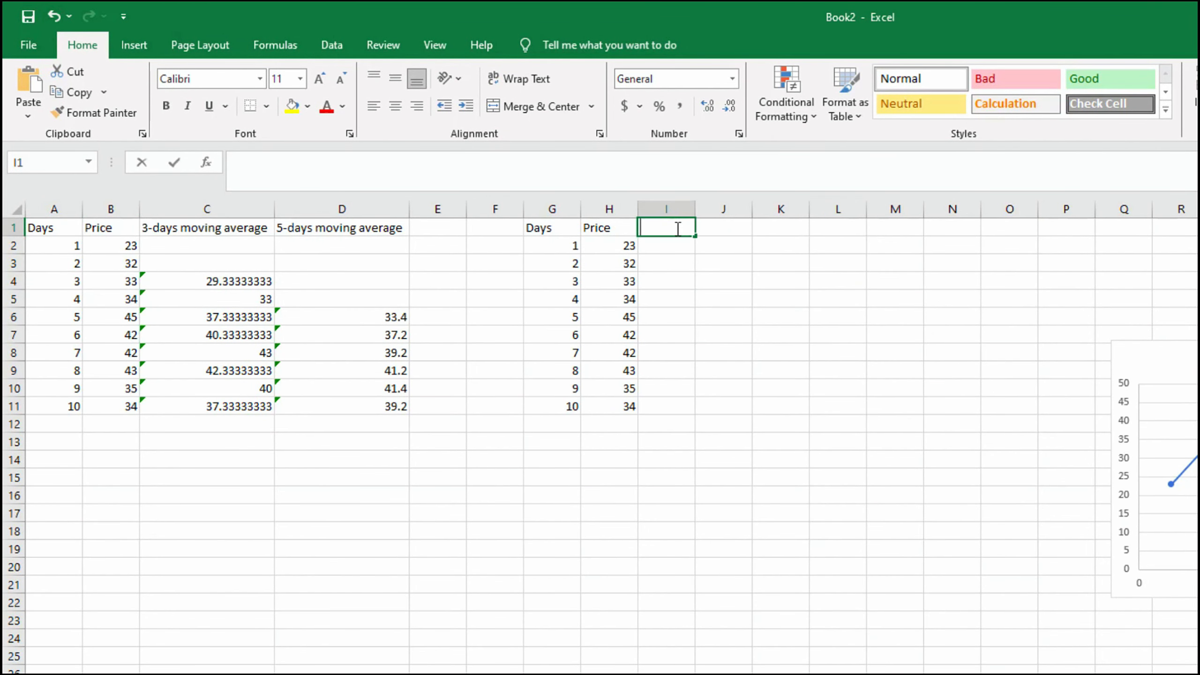
{"action": "type", "text": "3"}
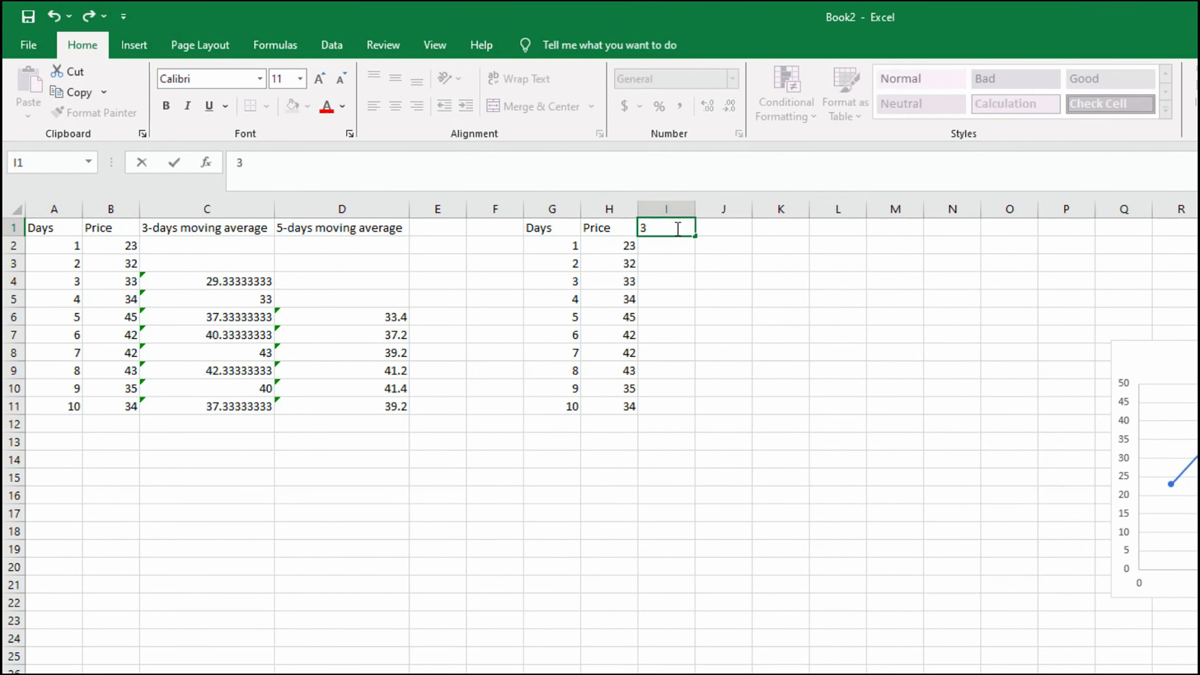
{"action": "type", "text": "-days moving"}
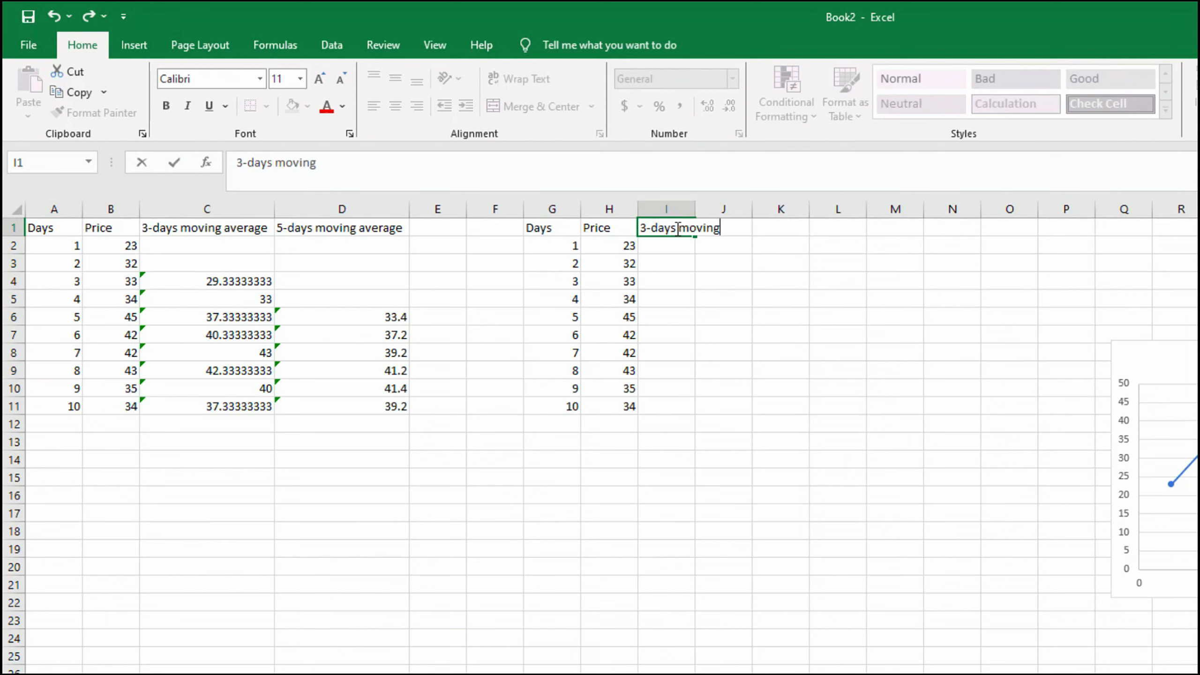
{"action": "type", "text": " average"}
{"action": "left_click", "coordinate": [666, 209]}
{"action": "double_click", "coordinate": [695, 208]}
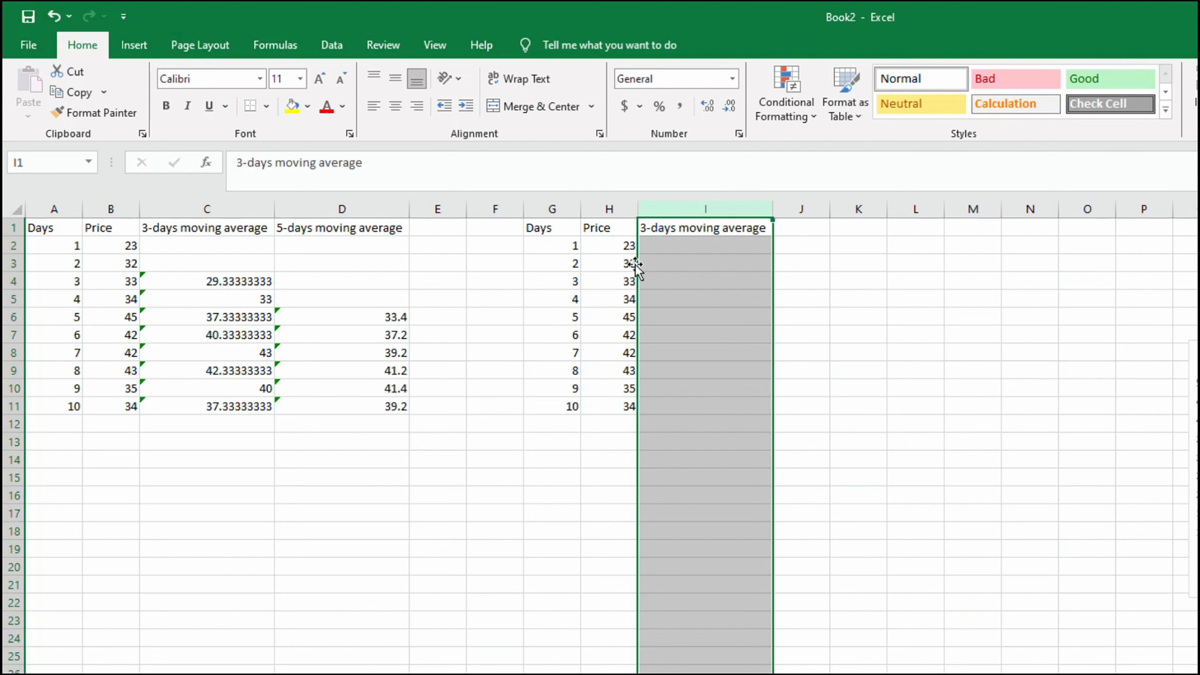
- Start an AVERAGE formula in I4 and try to use the prices in H2:H4 as its range
{"action": "left_click", "coordinate": [650, 267]}
{"action": "left_click", "coordinate": [667, 284]}
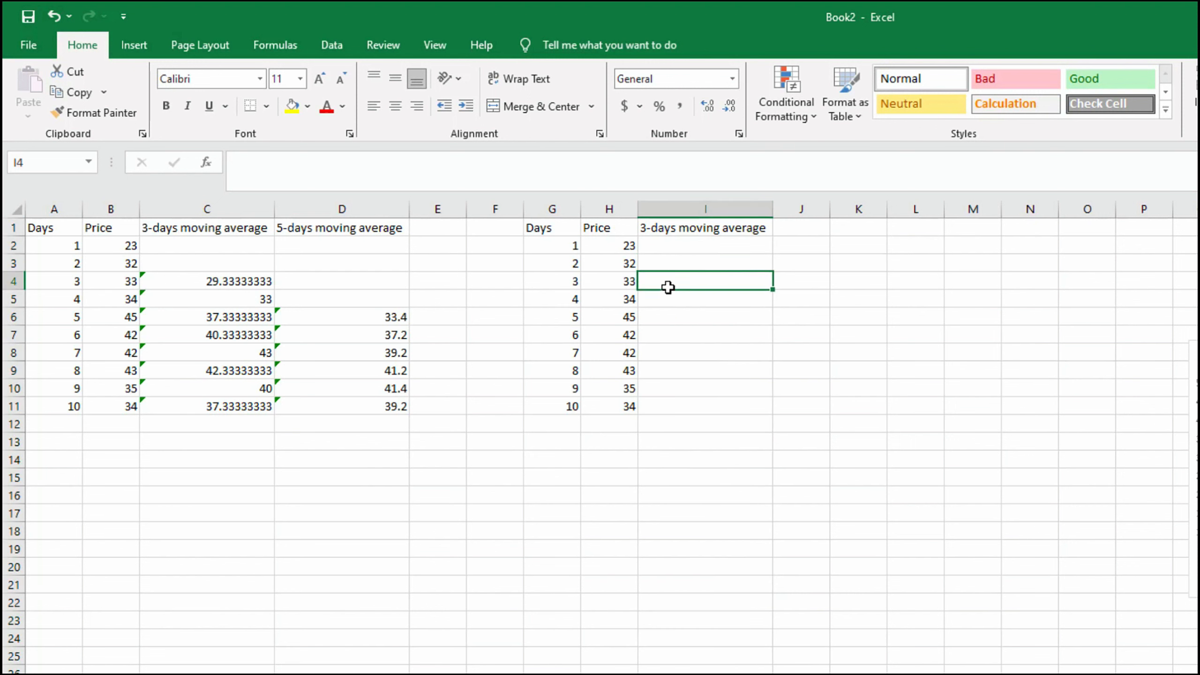
{"action": "double_click", "coordinate": [669, 284]}
{"action": "key", "text": "Escape"}
{"action": "double_click", "coordinate": [688, 282]}
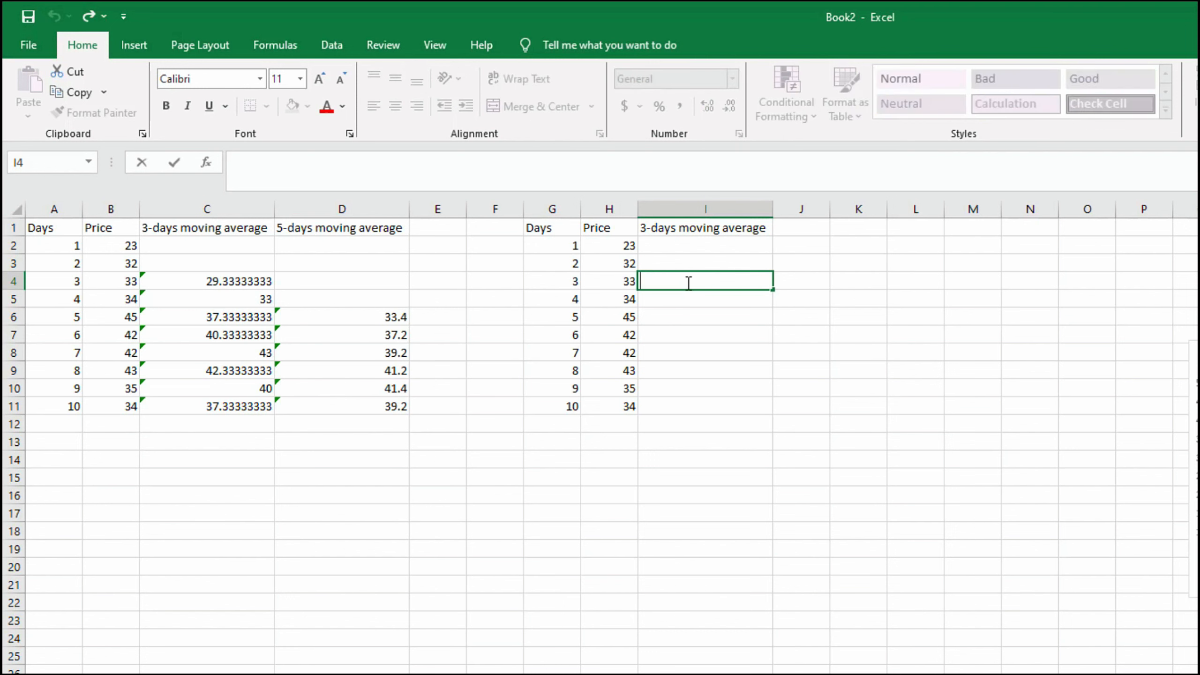
{"action": "type", "text": "=av"}
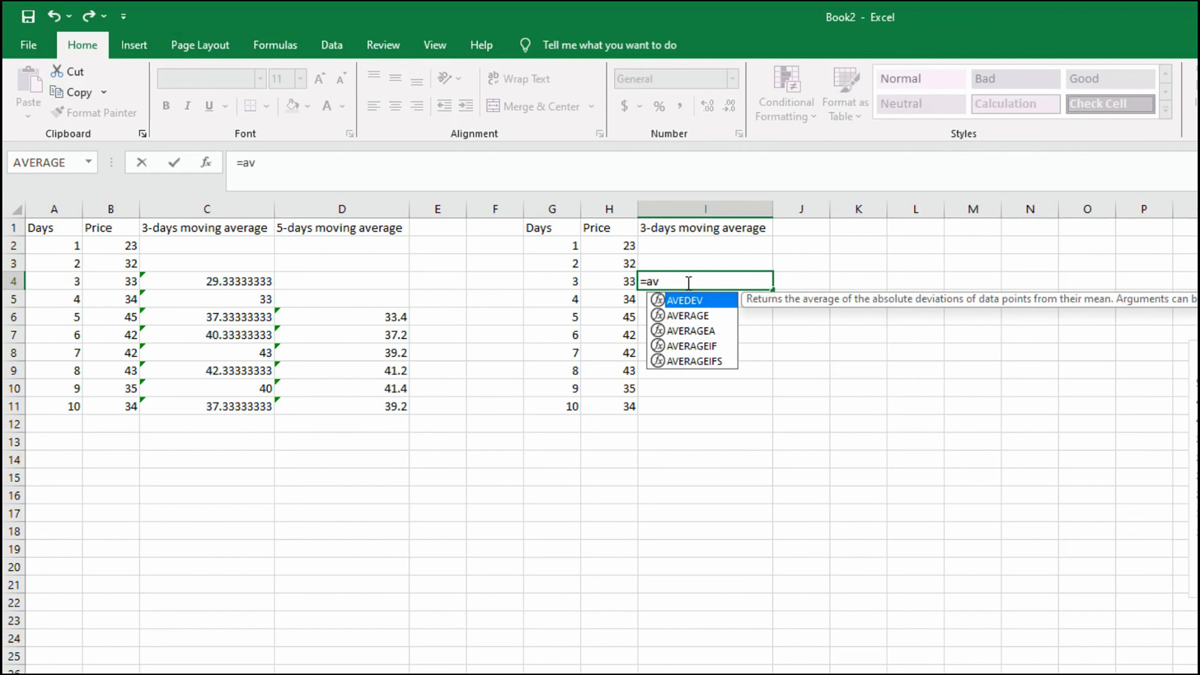
{"action": "left_click", "coordinate": [688, 315]}
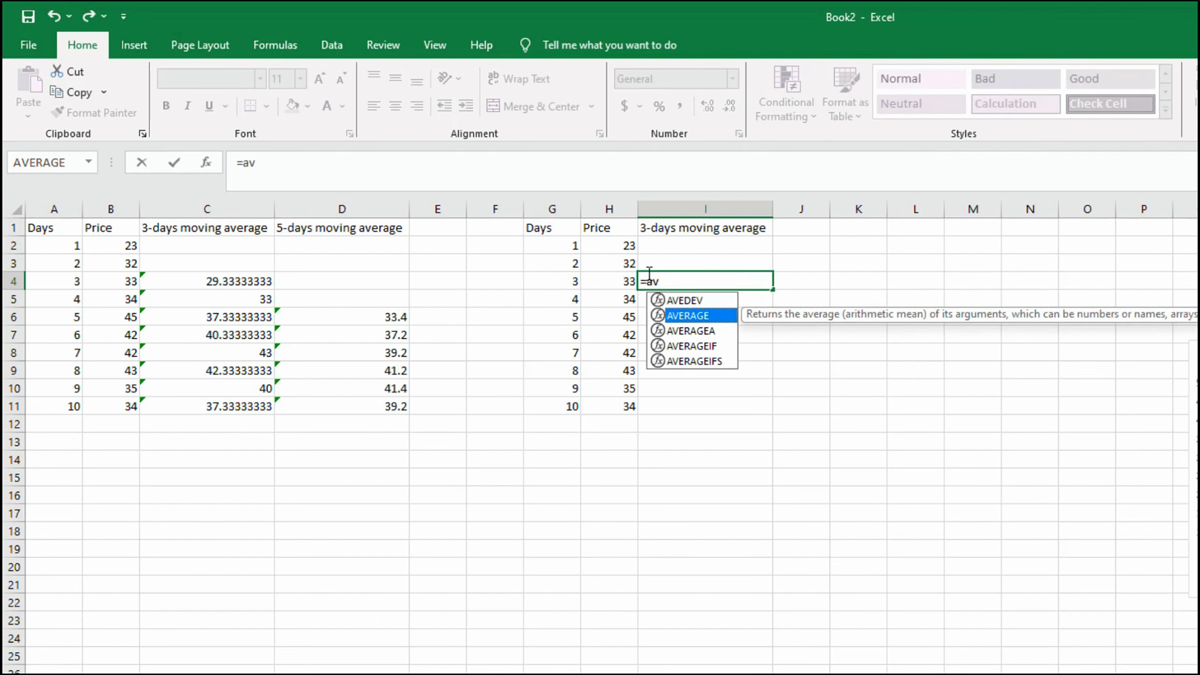
{"action": "left_click_drag", "start_coordinate": [627, 244], "coordinate": [623, 285]}
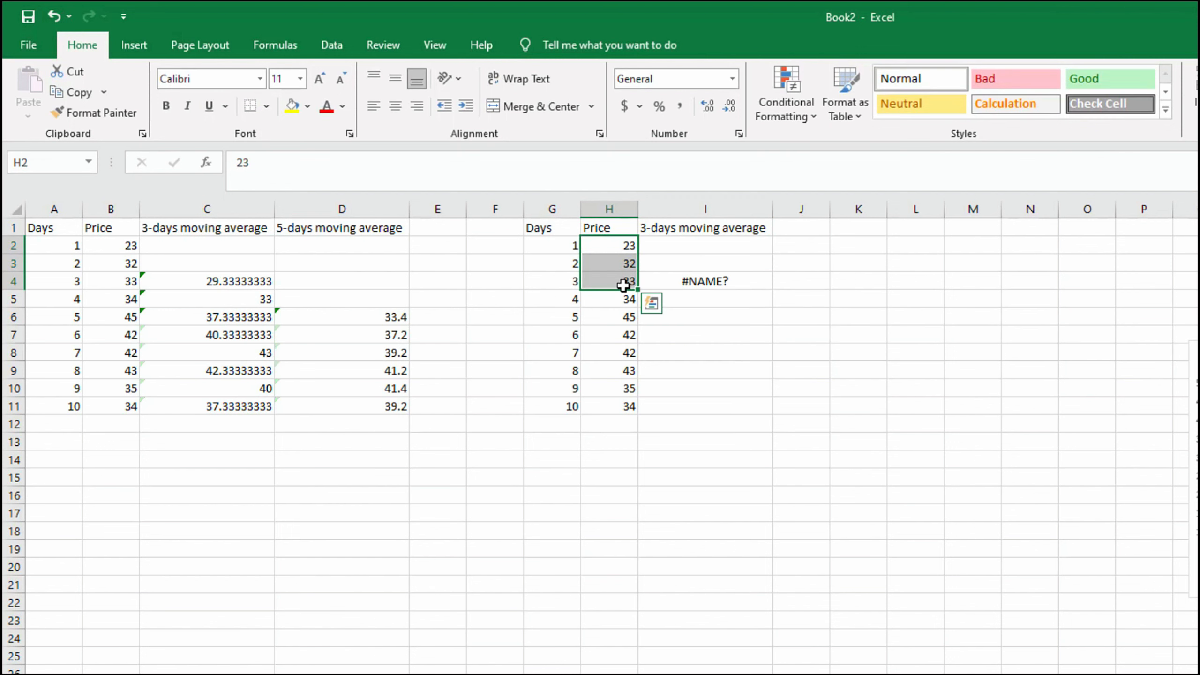
- Correct the formula in I4 to =AVERAGE(H2:H4) and fill it down to I11
{"action": "left_click", "coordinate": [700, 281]}
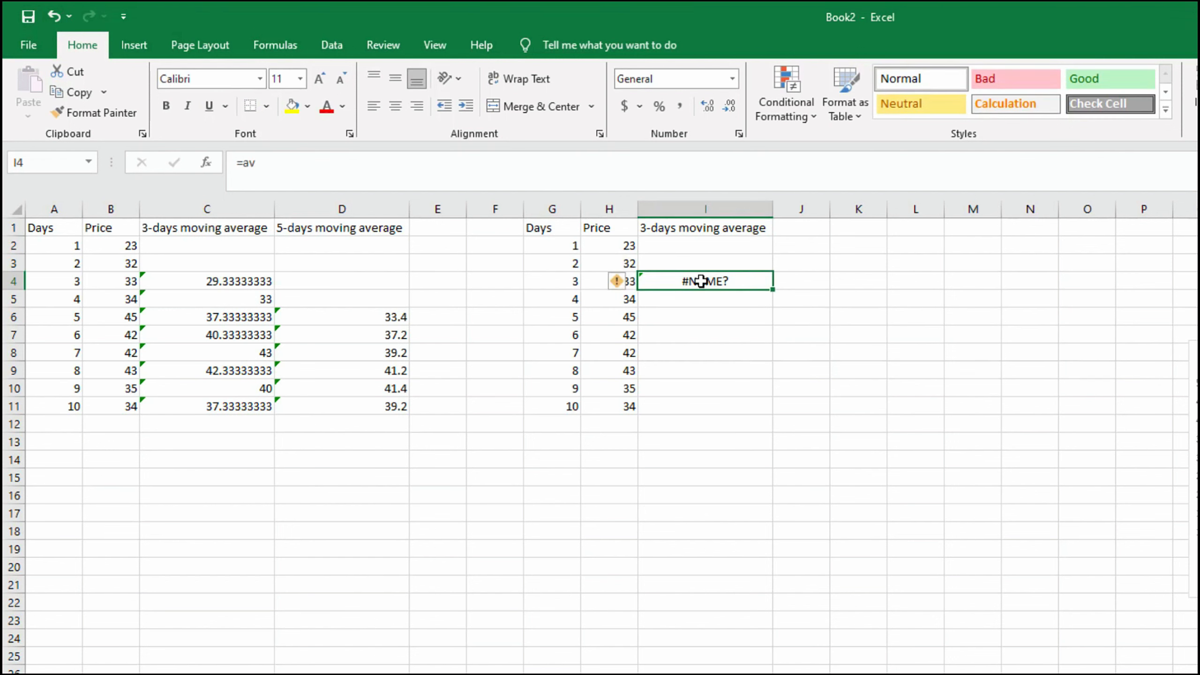
{"action": "double_click", "coordinate": [728, 283]}
{"action": "type", "text": "erage("}
{"action": "left_click_drag", "start_coordinate": [627, 245], "coordinate": [624, 281]}
{"action": "key", "text": "Return"}
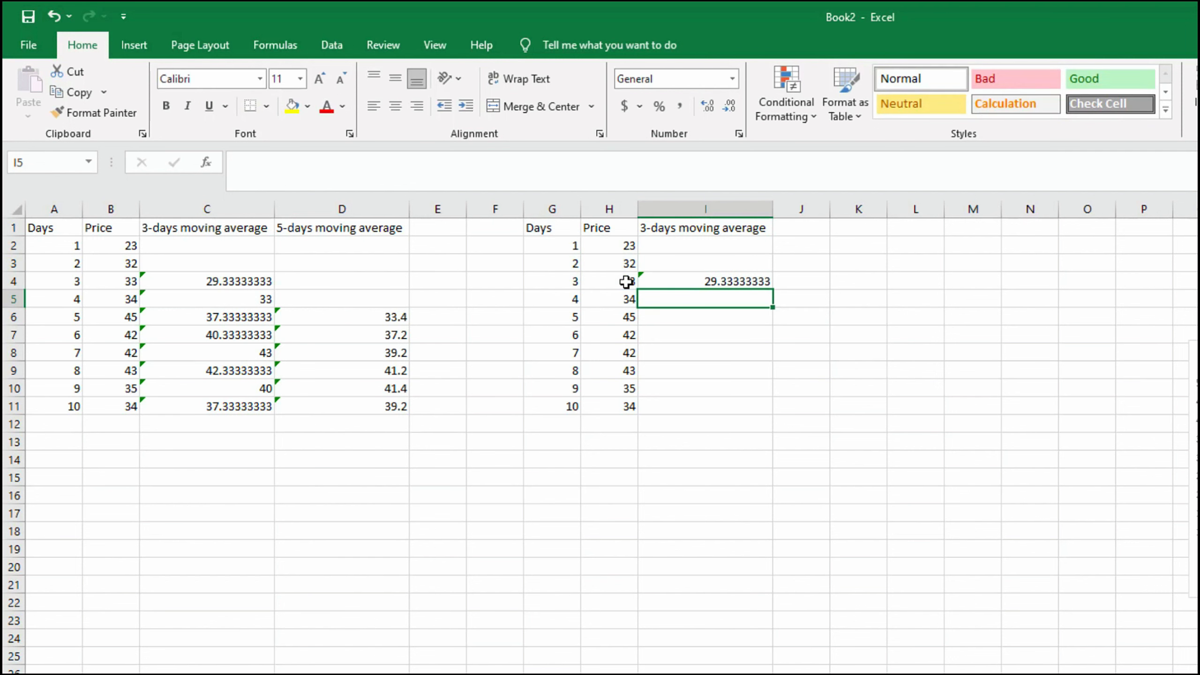
{"action": "left_click", "coordinate": [715, 282]}
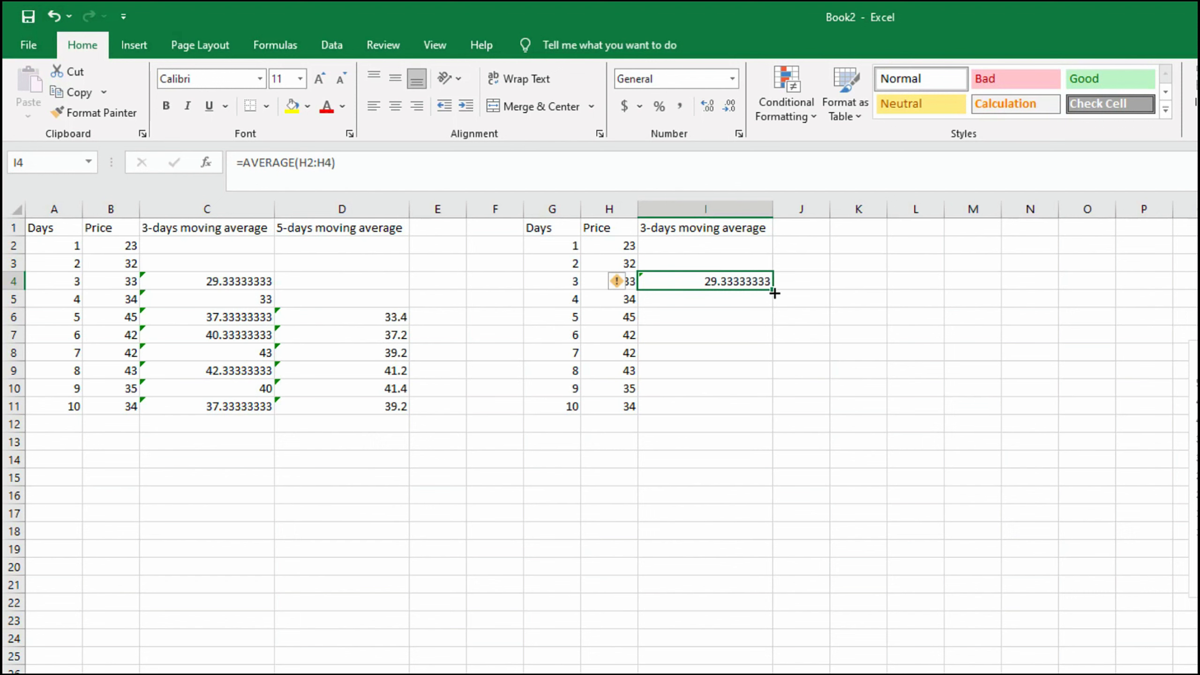
{"action": "left_click_drag", "start_coordinate": [774, 293], "coordinate": [769, 407]}
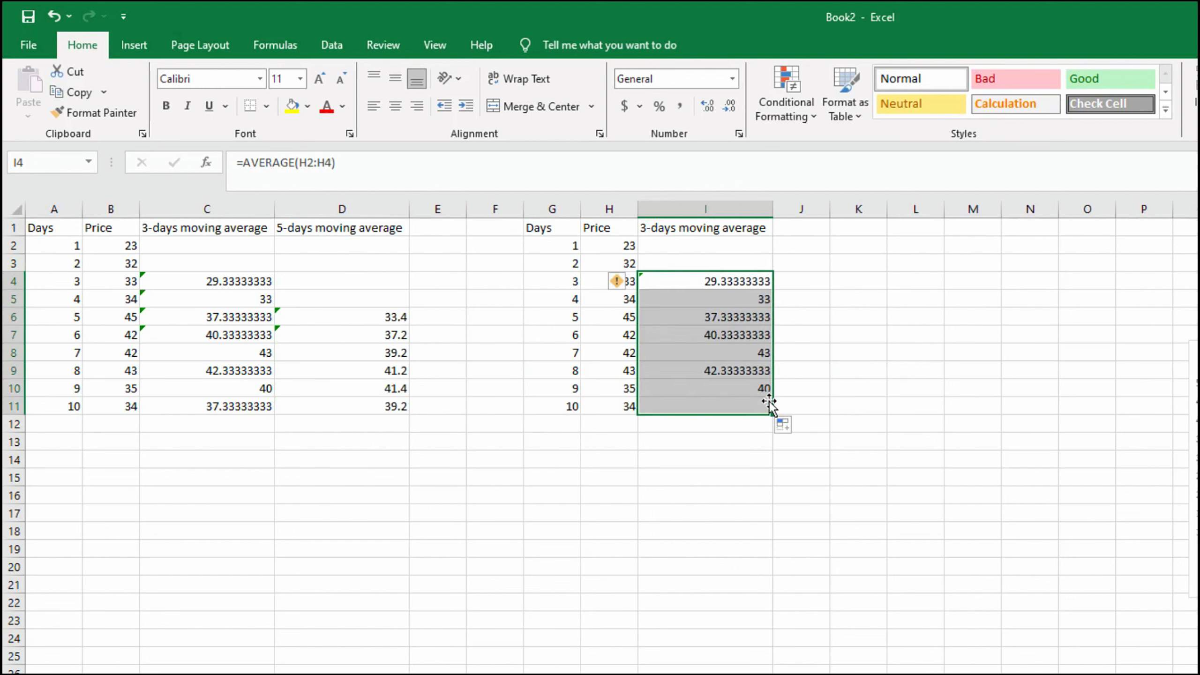